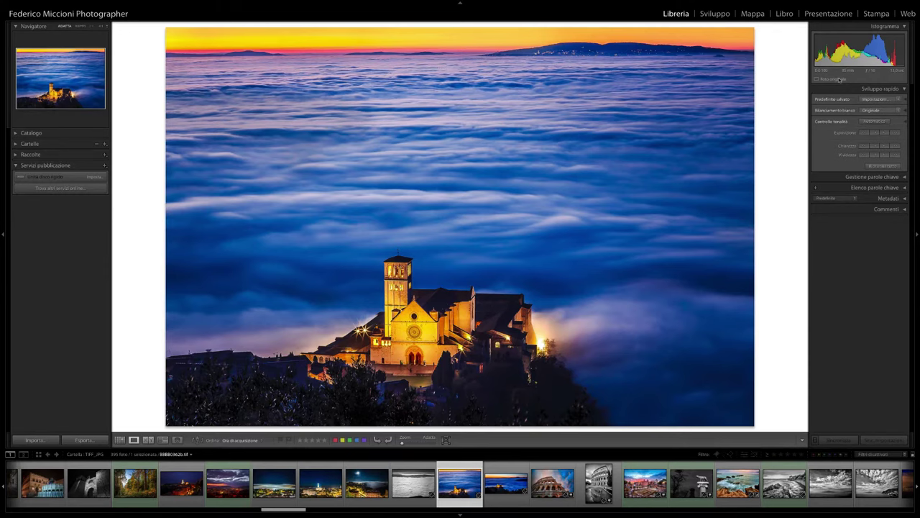
# - Switch the Library between grid, loupe and compare views, ending on the single-photo view
pyautogui.click(906, 89)
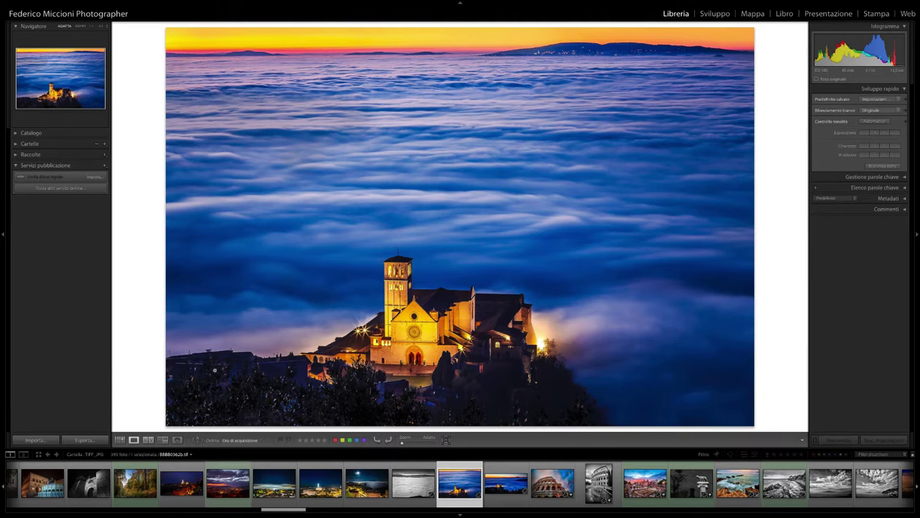
pyautogui.click(119, 440)
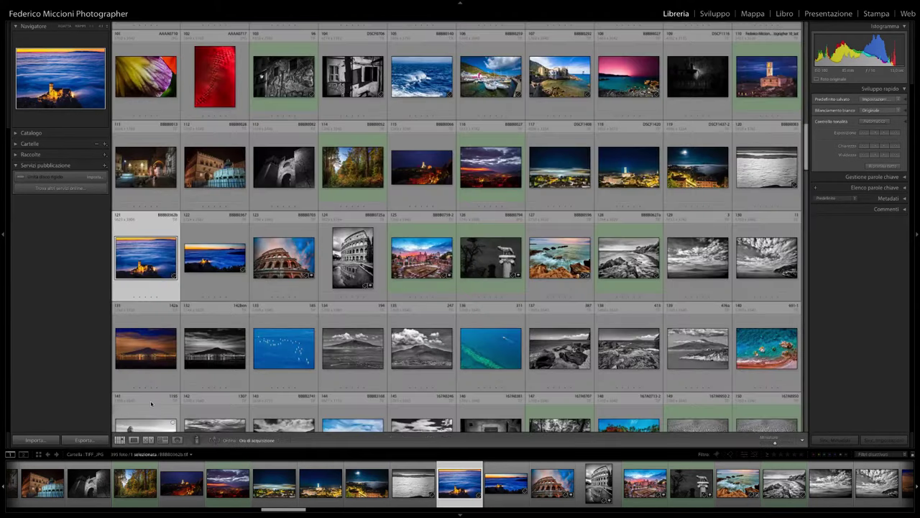
pyautogui.click(133, 440)
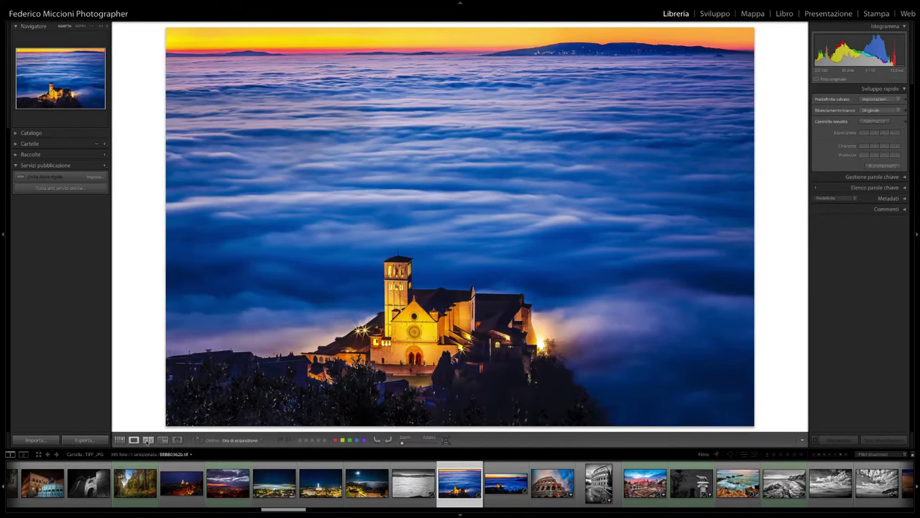
pyautogui.click(148, 440)
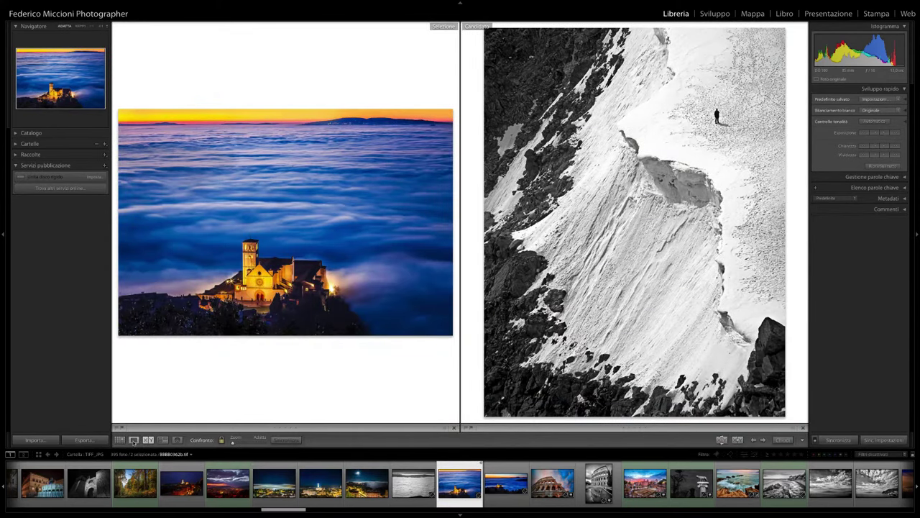
pyautogui.click(134, 440)
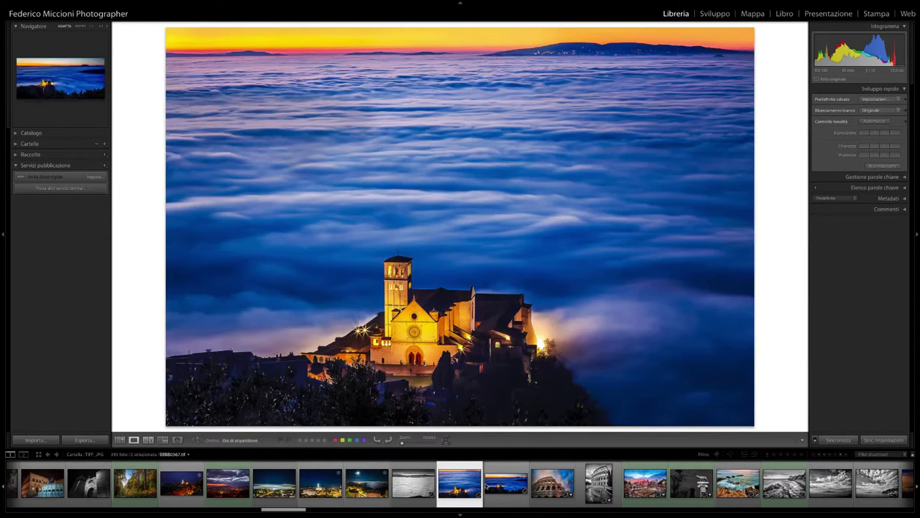
# - Step through the filmstrip to the colour seascape and expand the Catalogo panel
pyautogui.press('Right')
pyautogui.press('Right')
pyautogui.press('Right')
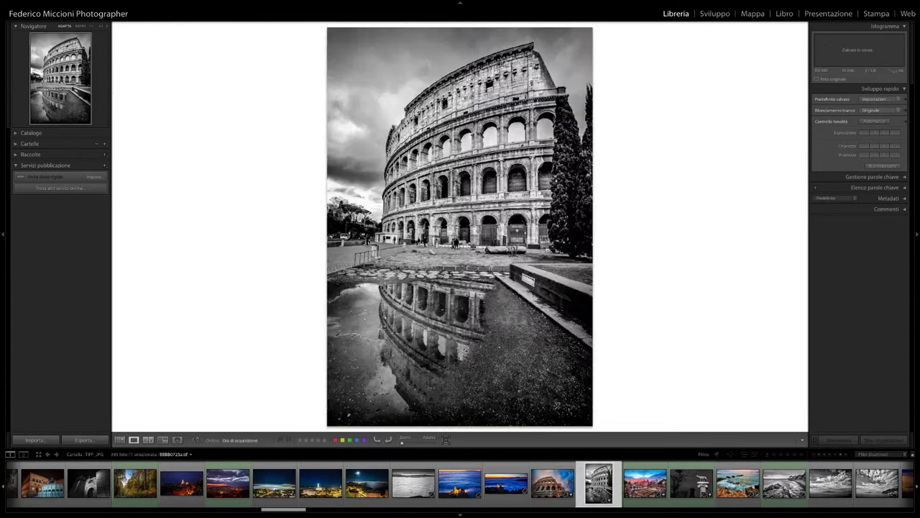
pyautogui.press('Right')
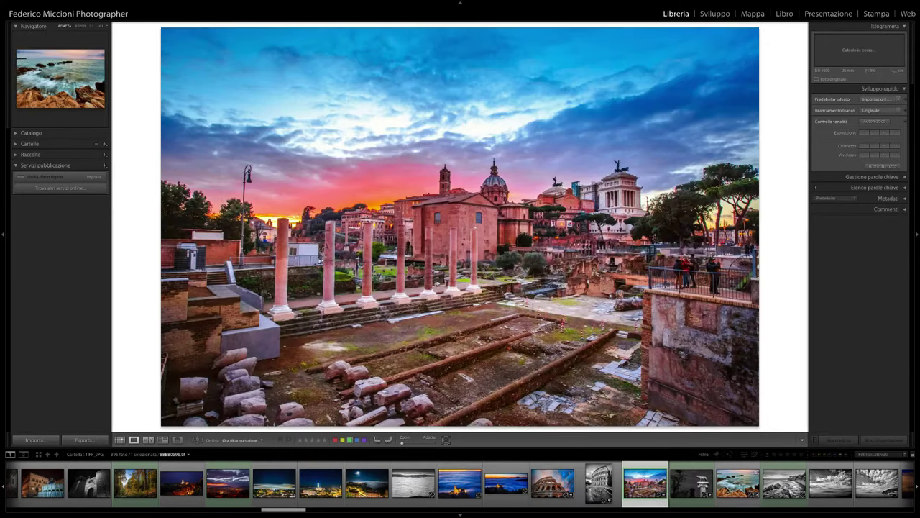
pyautogui.press('Right')
pyautogui.press('Right')
pyautogui.press('Left')
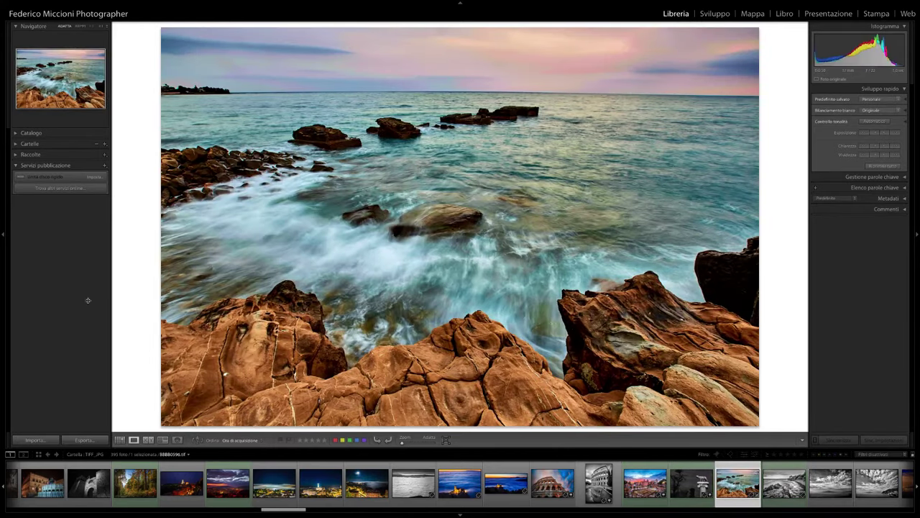
pyautogui.click(16, 134)
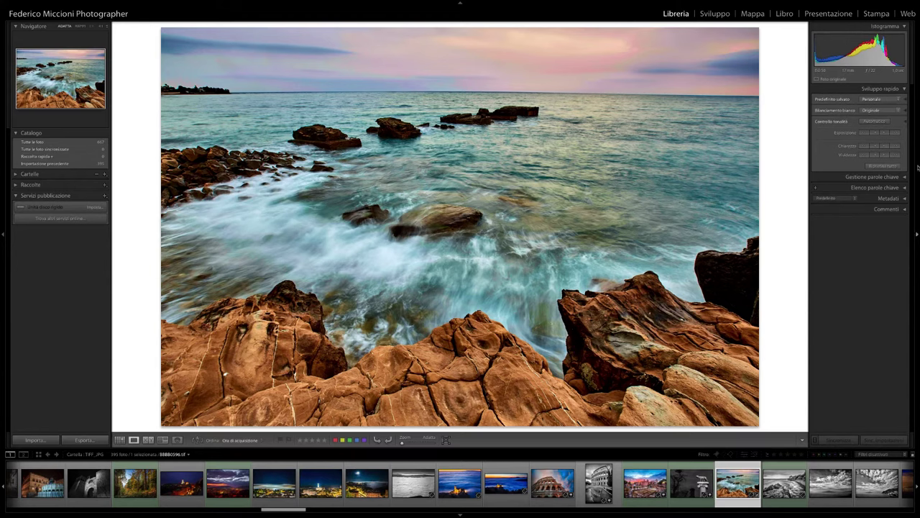
# - Raise and lower the seascape's exposure with the Esposizione buttons, then expand Gestione parole chiave
pyautogui.click(876, 133)
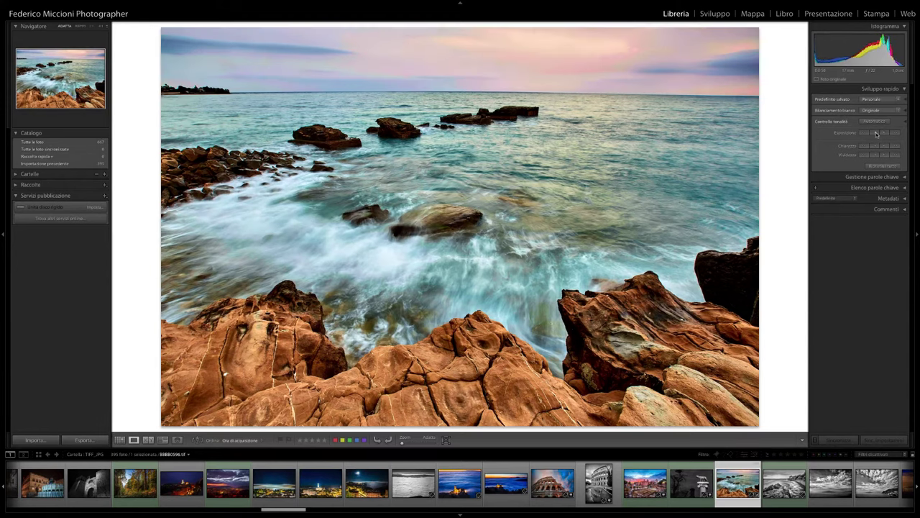
pyautogui.click(876, 133)
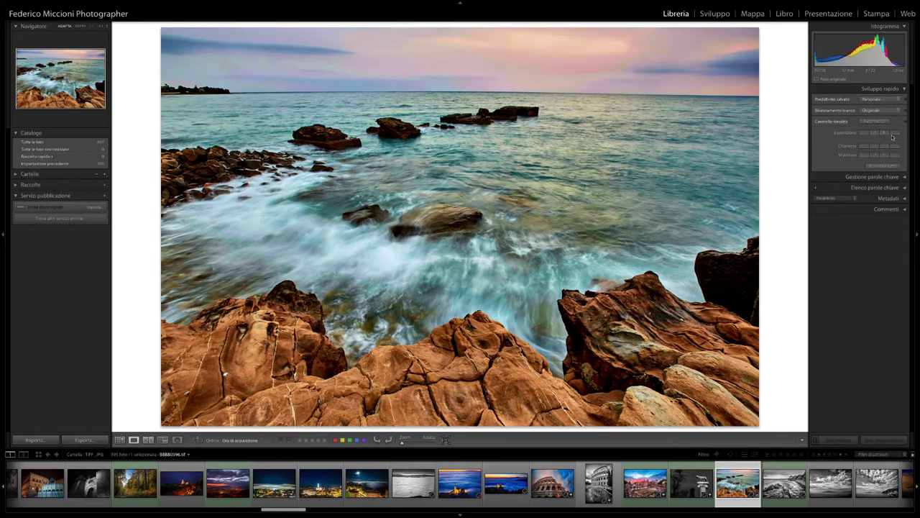
pyautogui.click(896, 134)
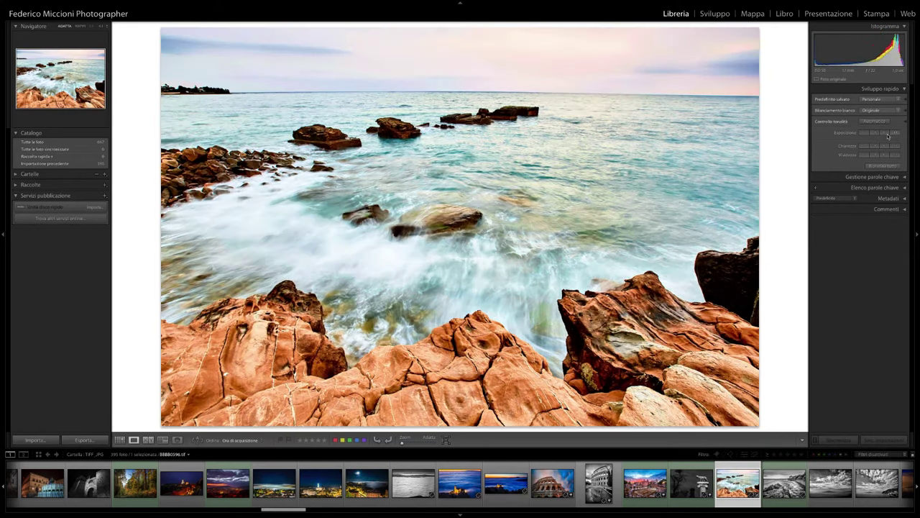
pyautogui.click(877, 134)
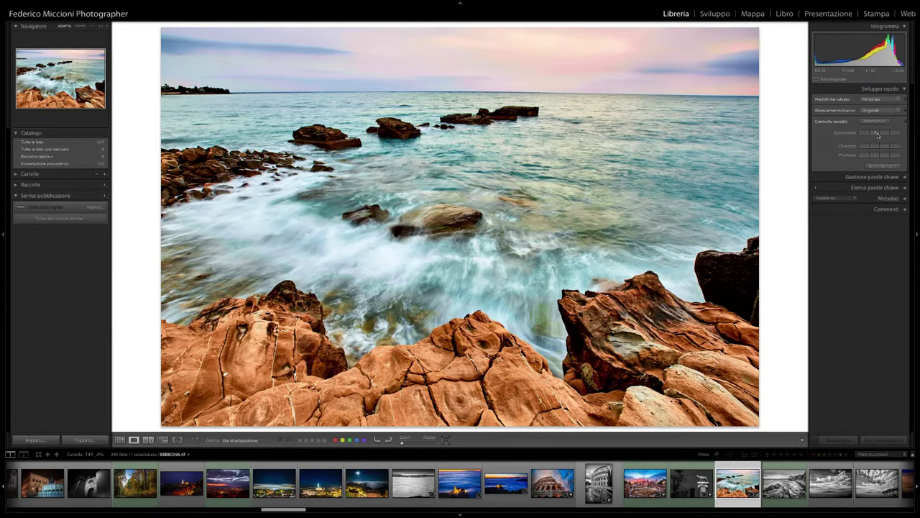
pyautogui.click(874, 177)
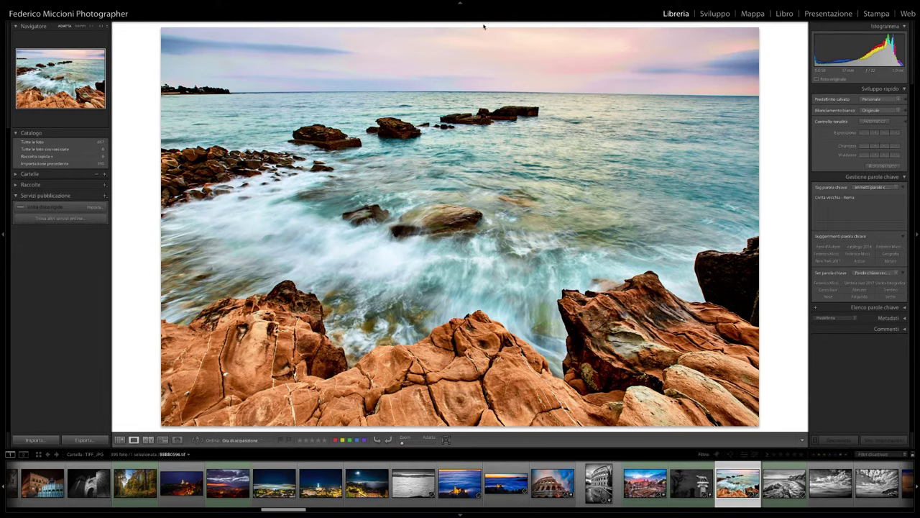
# - Enter the Develop (Sviluppo) module from the module picker
pyautogui.click(715, 14)
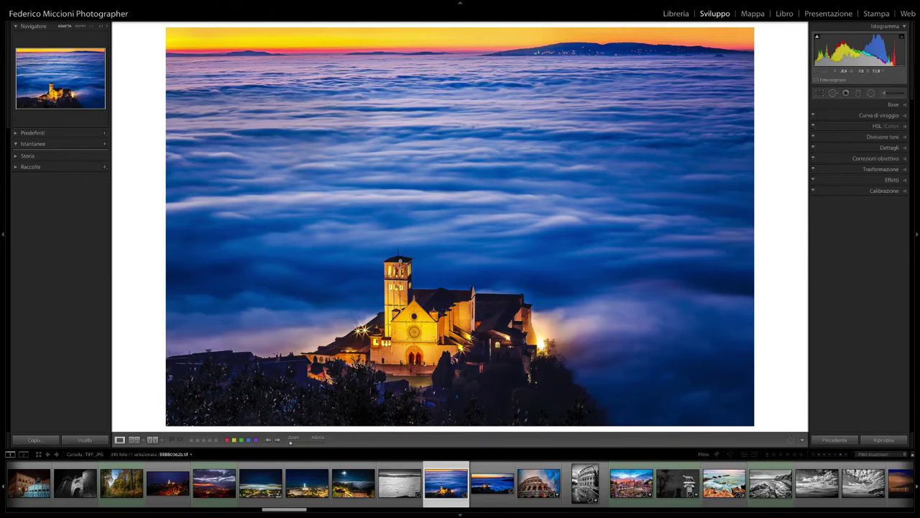
# - Try the Navigator zoom levels Fill, 1:1 and higher, then zoom back out with Ctrl+minus
pyautogui.click(420, 274)
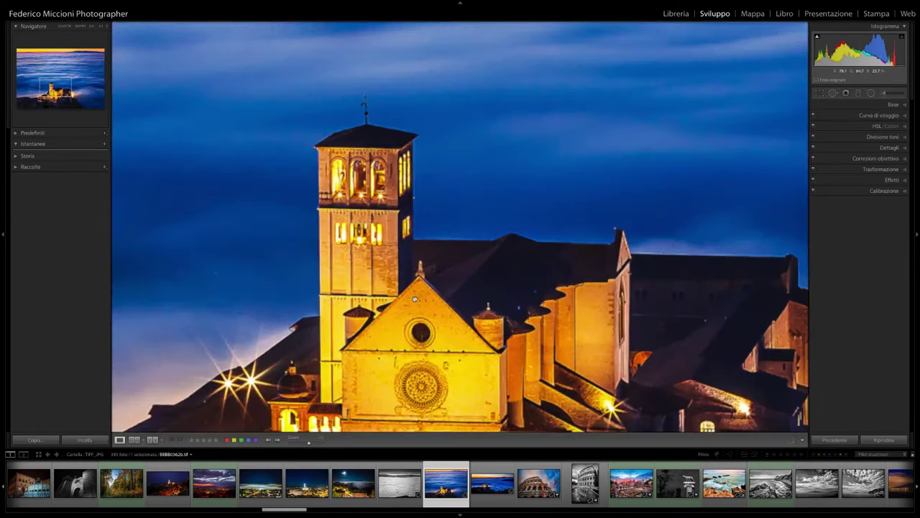
pyautogui.click(271, 210)
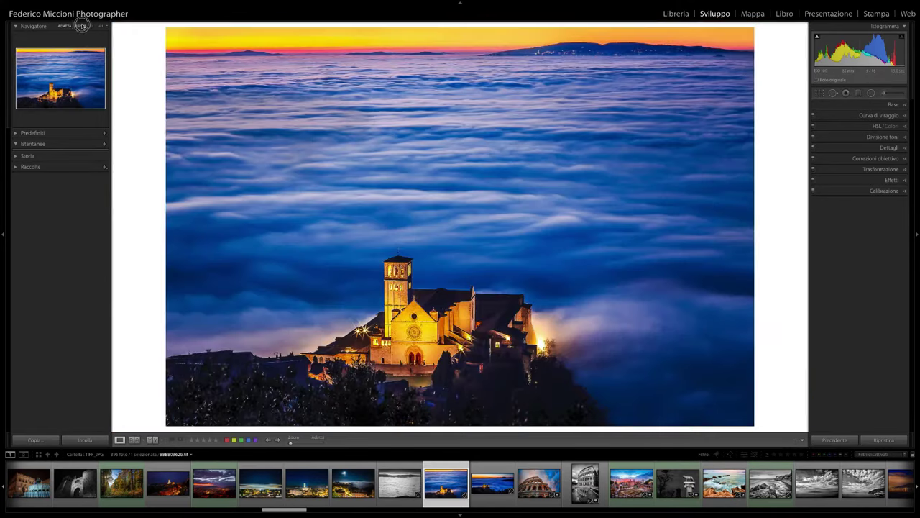
pyautogui.click(79, 25)
pyautogui.click(90, 28)
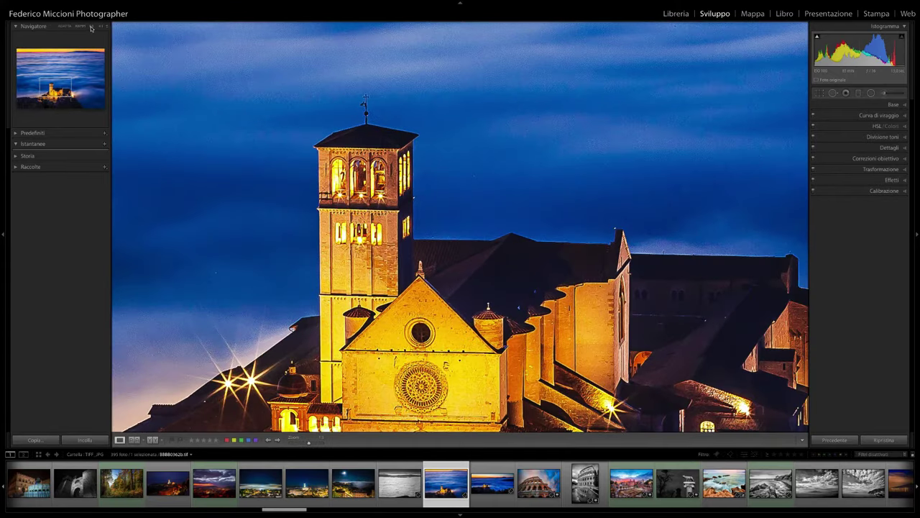
pyautogui.click(100, 27)
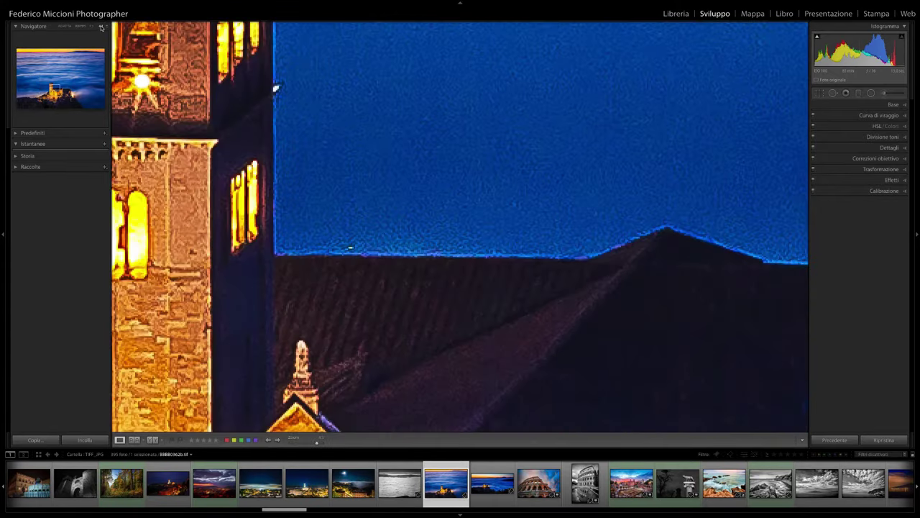
pyautogui.hotkey('ctrl', '-')
pyautogui.hotkey('ctrl', '-')
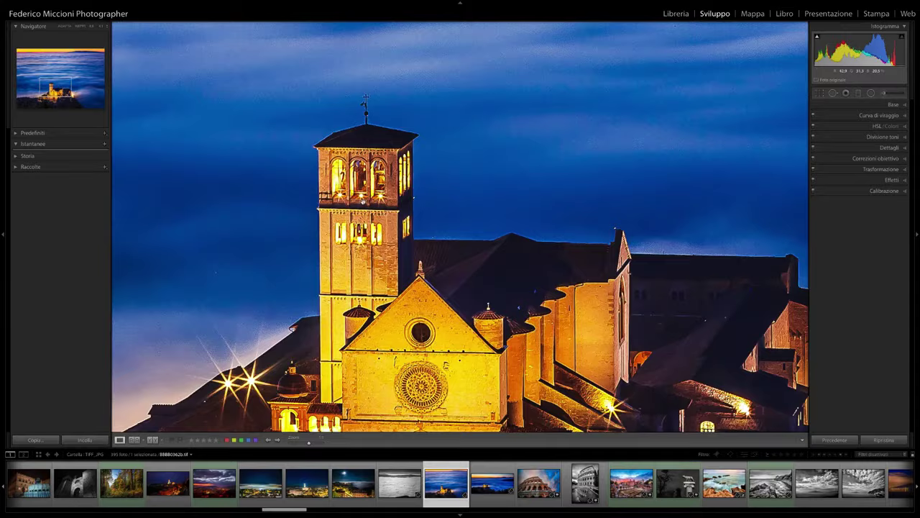
pyautogui.hotkey('ctrl', '-')
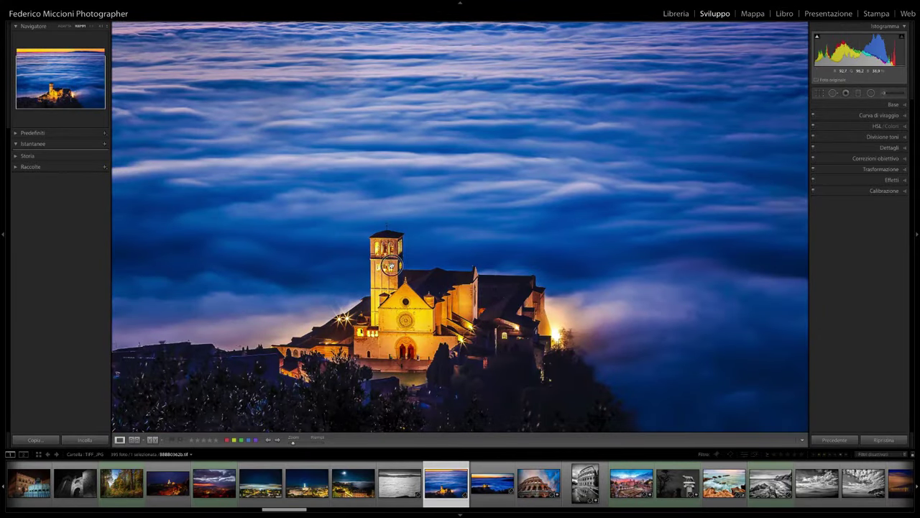
# - Zoom in on the bell tower and back out, then set the Navigator to Fit (Adatta)
pyautogui.click(390, 266)
pyautogui.click(390, 266)
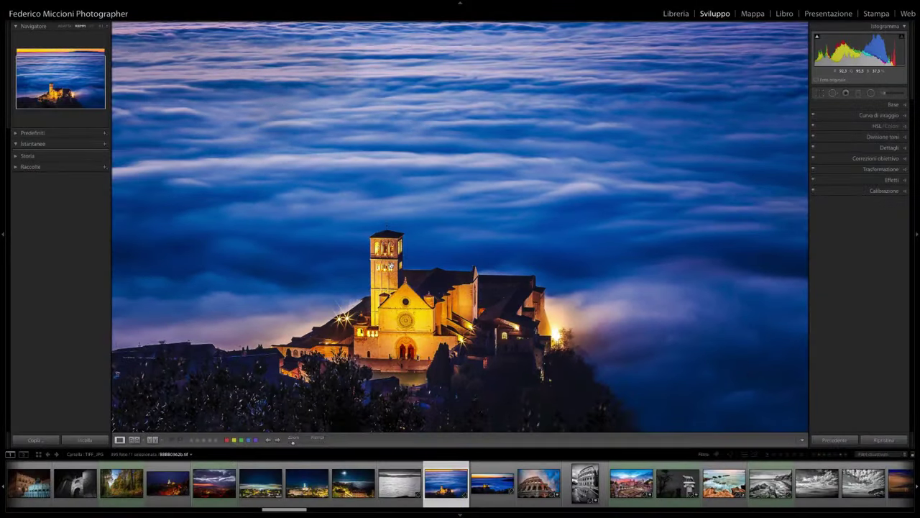
pyautogui.click(391, 265)
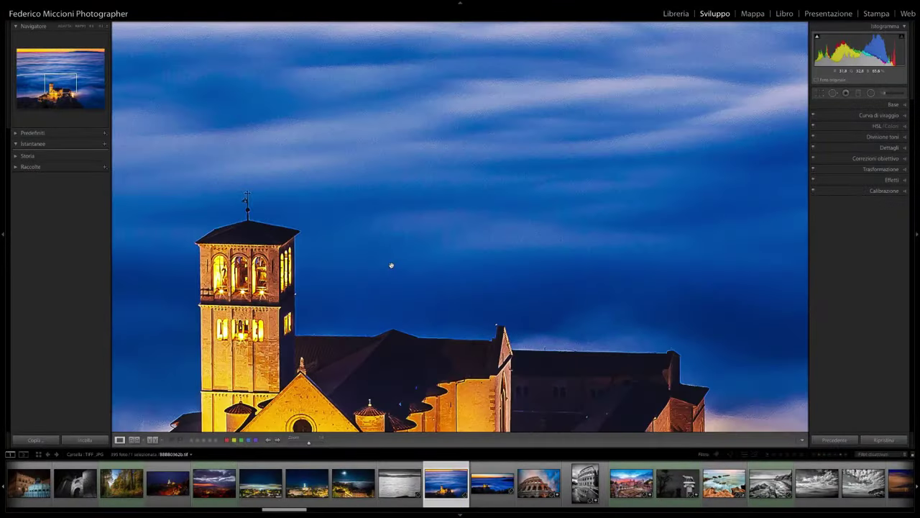
pyautogui.click(391, 266)
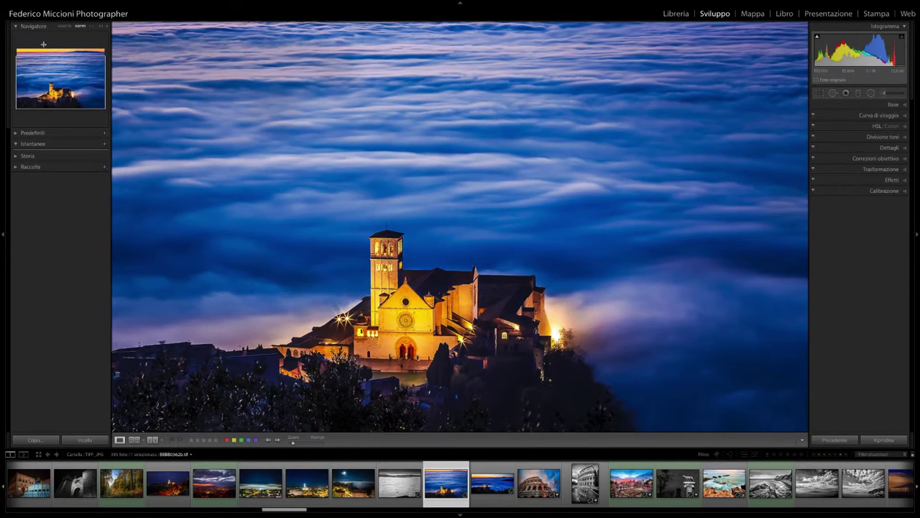
pyautogui.click(65, 26)
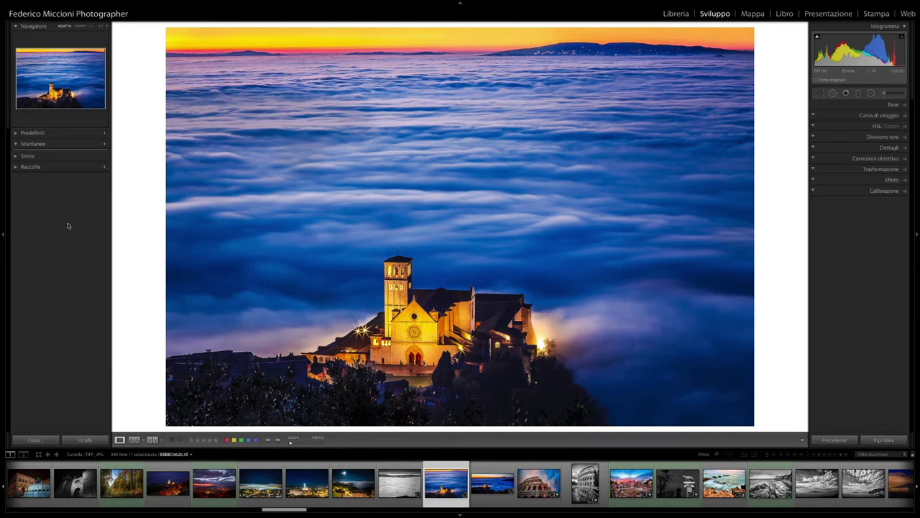
# - Apply the Portrait Workflow B&W Novel preset to the Colosseum, then reselect Assisi and expand Raccolte
pyautogui.click(15, 133)
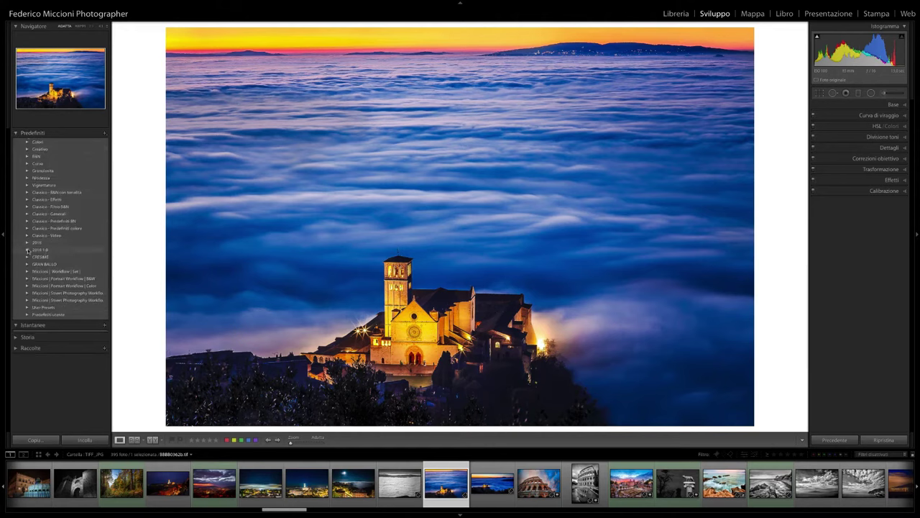
pyautogui.moveTo(353, 483)
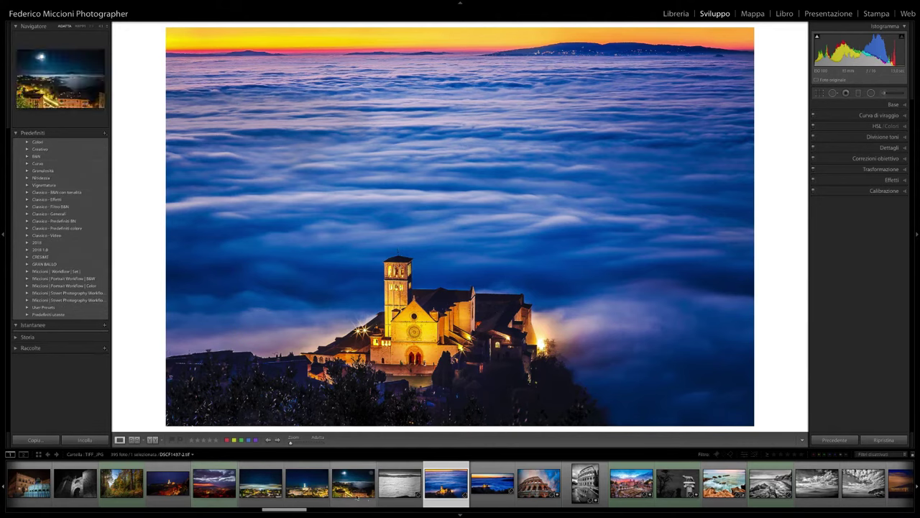
pyautogui.click(539, 485)
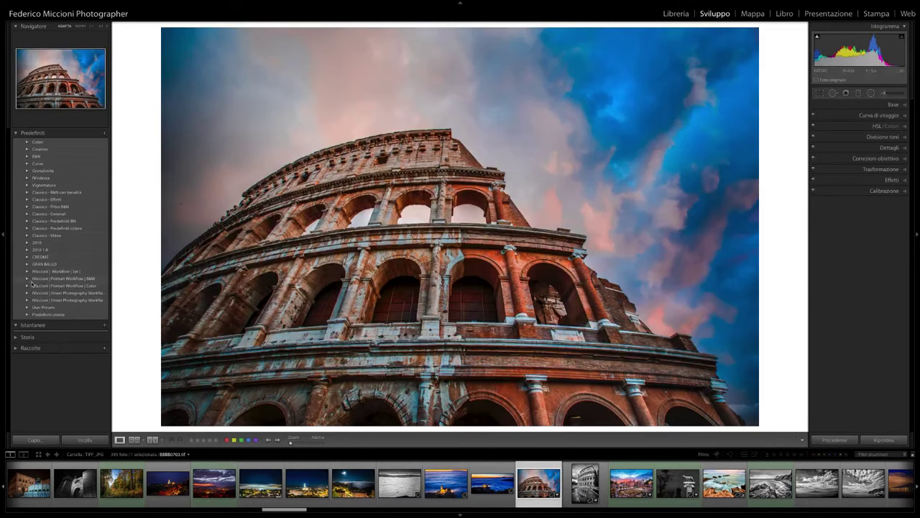
pyautogui.click(28, 278)
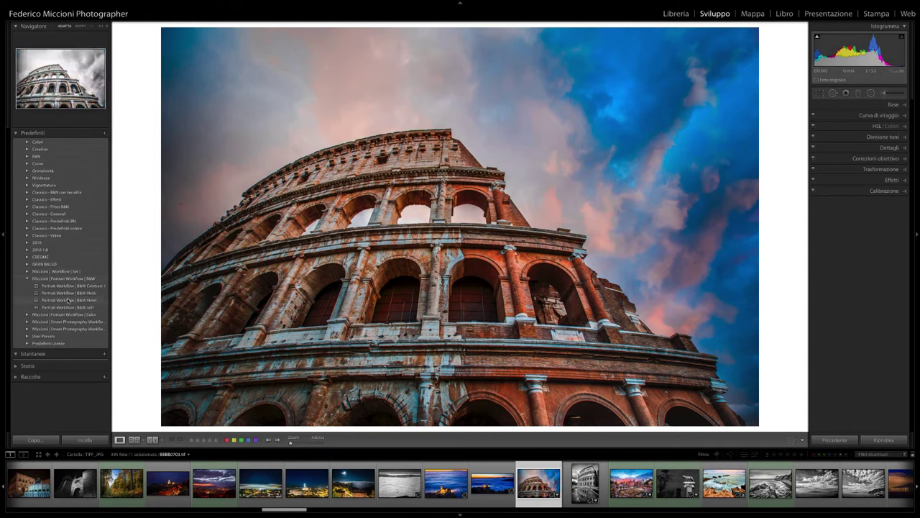
pyautogui.click(68, 300)
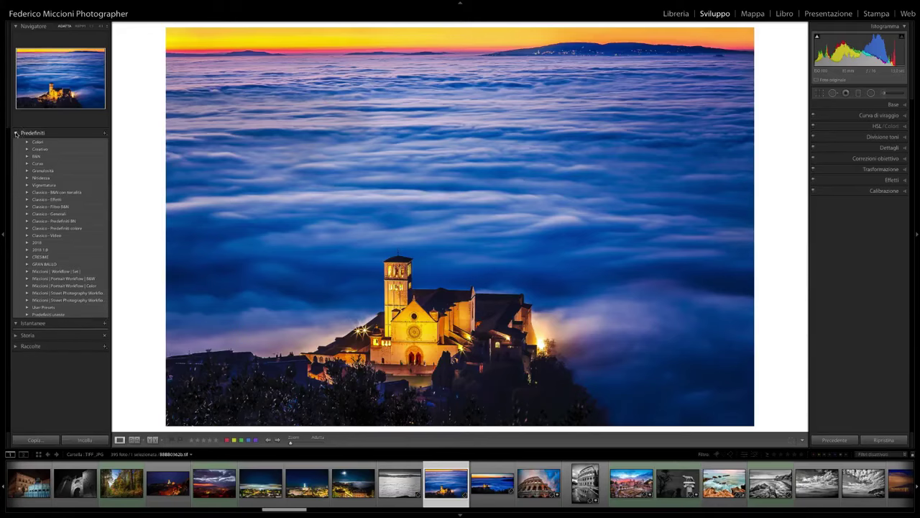
pyautogui.click(16, 132)
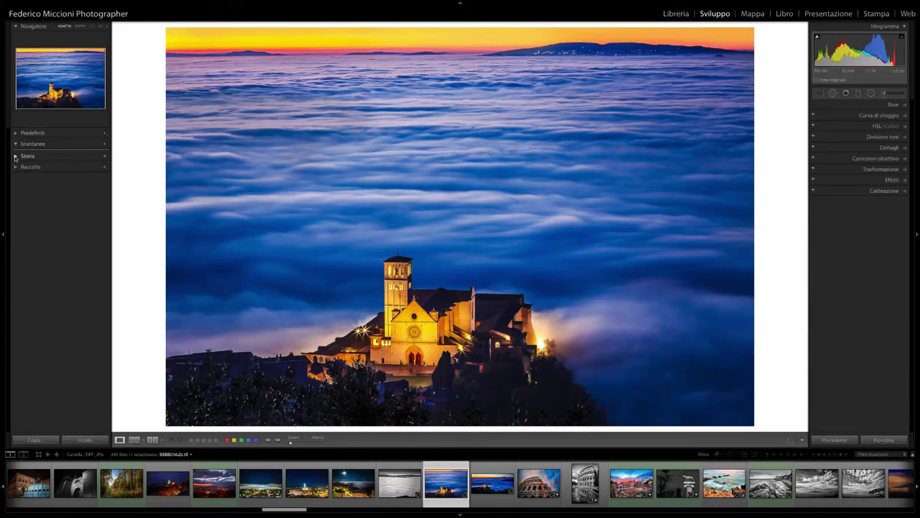
pyautogui.click(16, 167)
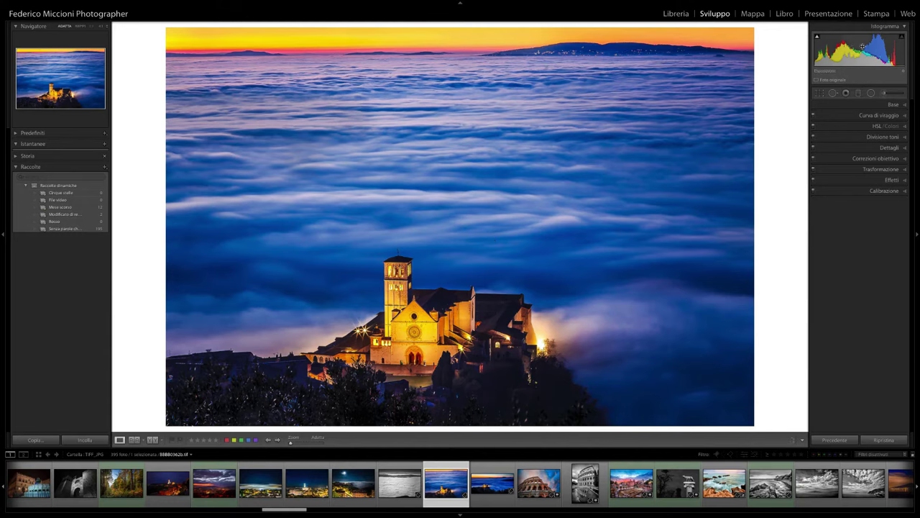
# - Nudge exposure up, straighten the Assisi photo with a slight crop rotation, and select Spot Removal
pyautogui.moveTo(862, 46); pyautogui.dragTo(865, 47)
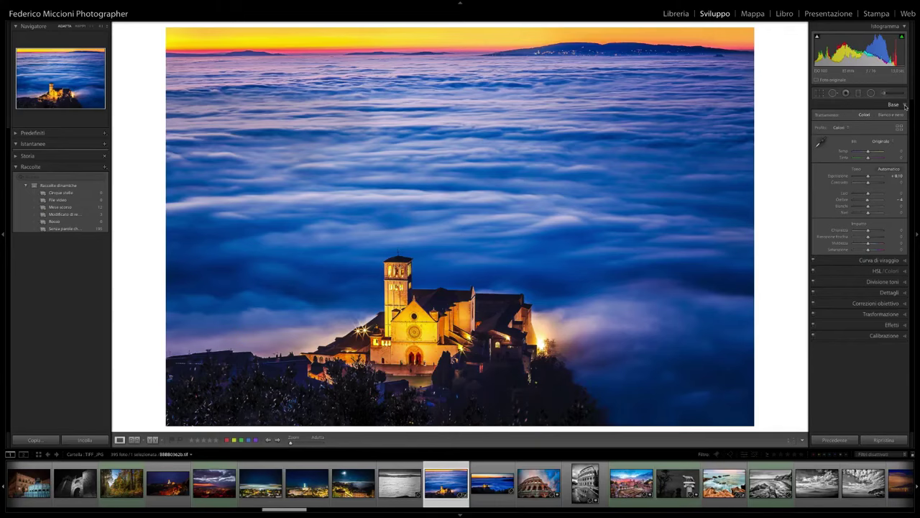
pyautogui.click(905, 106)
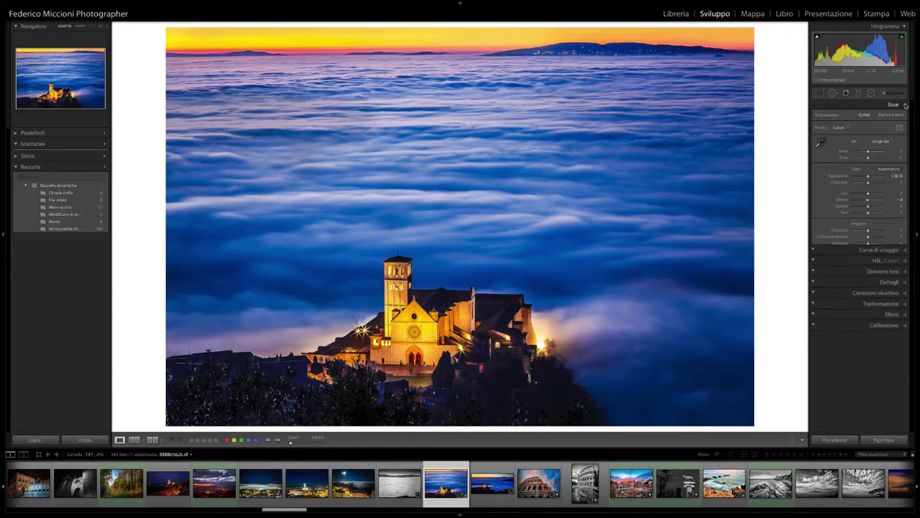
pyautogui.click(819, 93)
pyautogui.moveTo(778, 130); pyautogui.dragTo(776, 123)
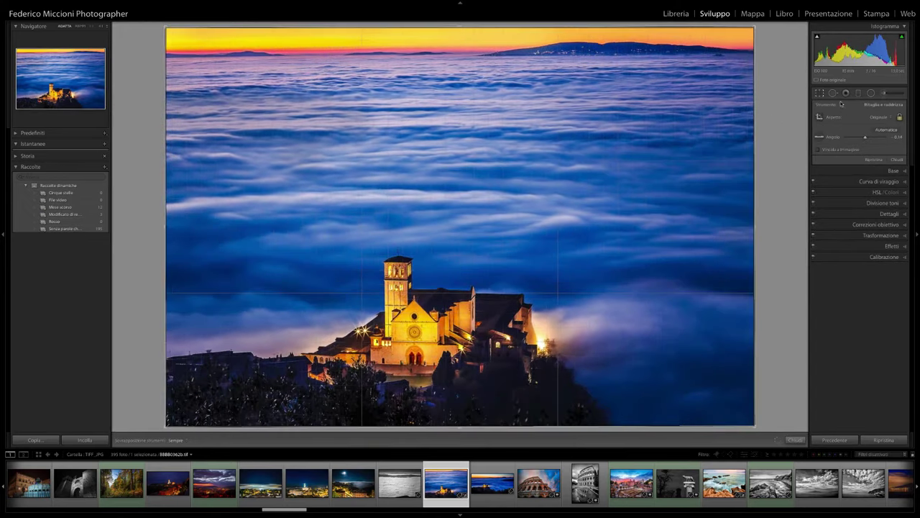
pyautogui.click(833, 93)
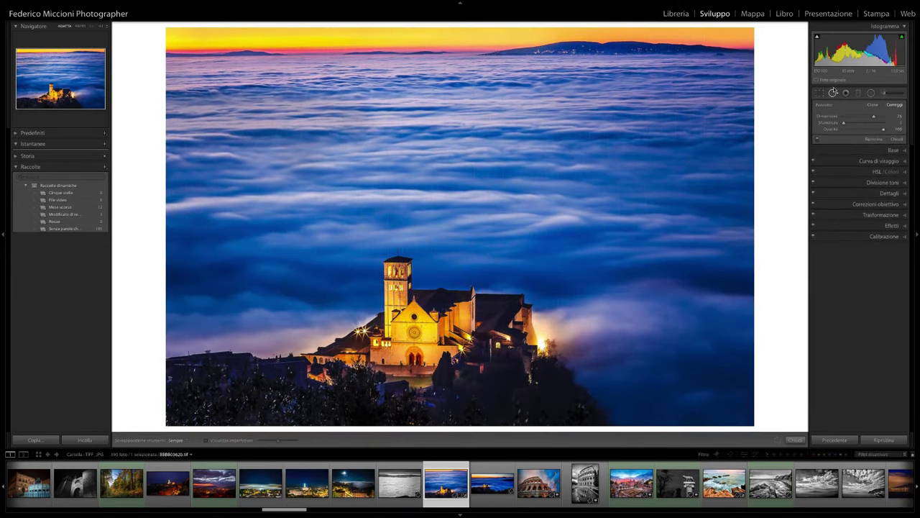
# - Cycle through Red Eye, Radial Filter and Adjustment Brush (K), then close the tool panel
pyautogui.click(858, 93)
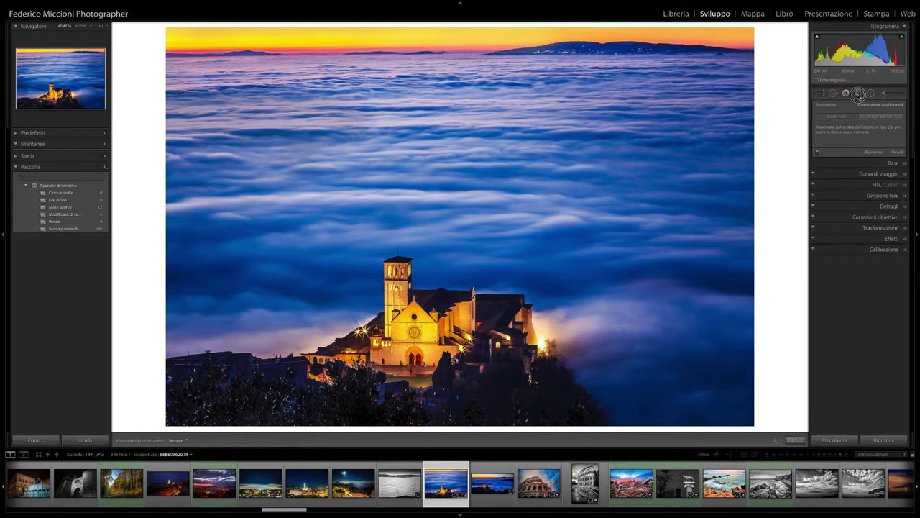
pyautogui.click(871, 94)
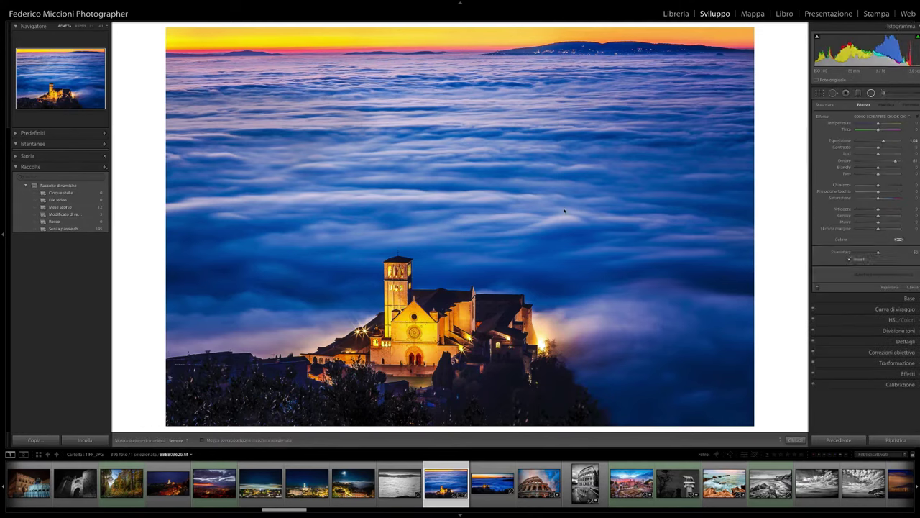
pyautogui.press('k')
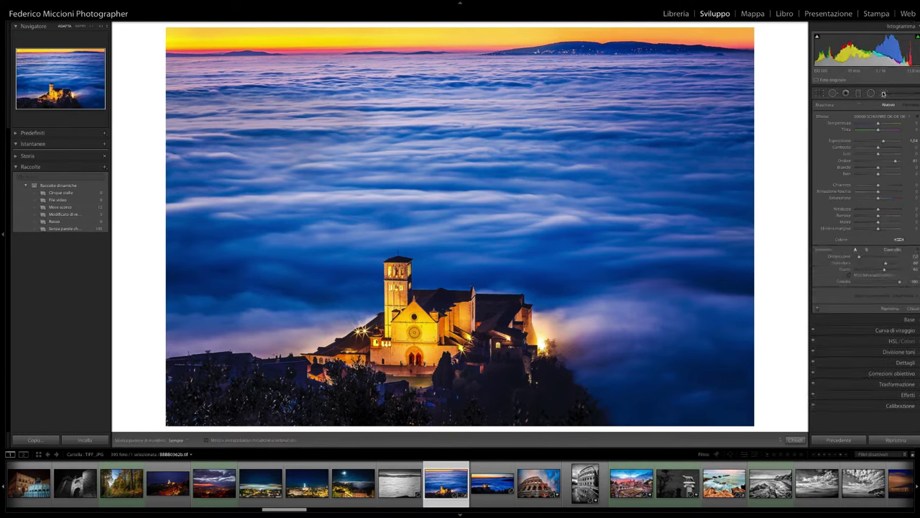
pyautogui.click(884, 93)
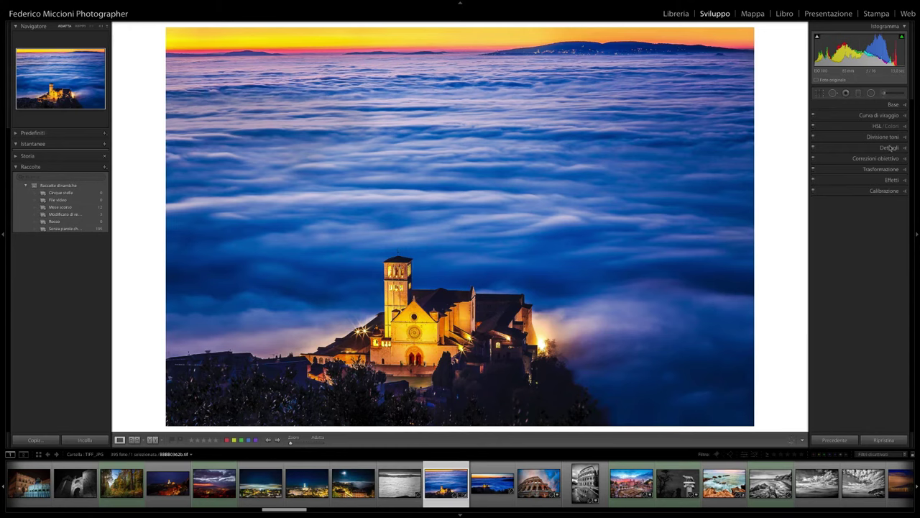
# - Re-expand the Base panel and switch to the Map module with Ctrl+Alt+3
pyautogui.click(905, 106)
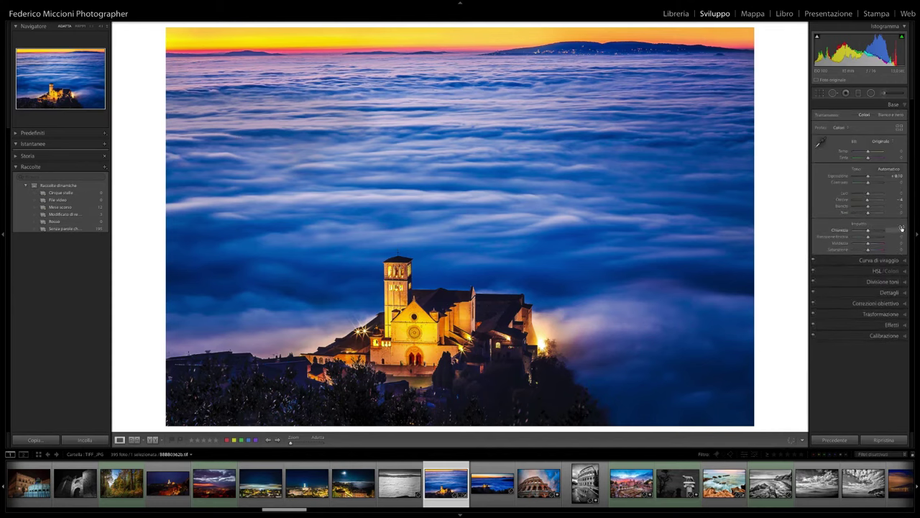
pyautogui.hotkey('ctrl', 'alt', '3')
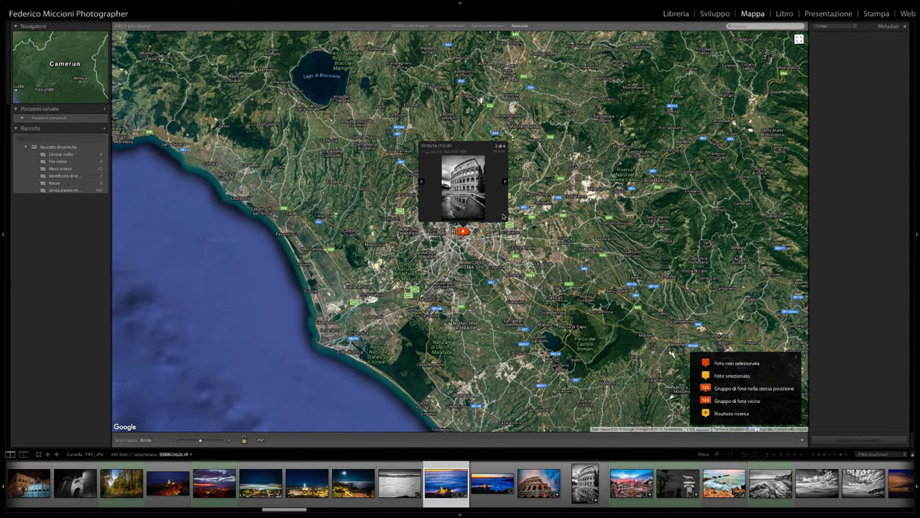
# - Geotag the dark night photo near Rome, browse the Rome group, and reposition the beach photo's pin
pyautogui.click(683, 485)
pyautogui.moveTo(679, 487); pyautogui.dragTo(467, 244)
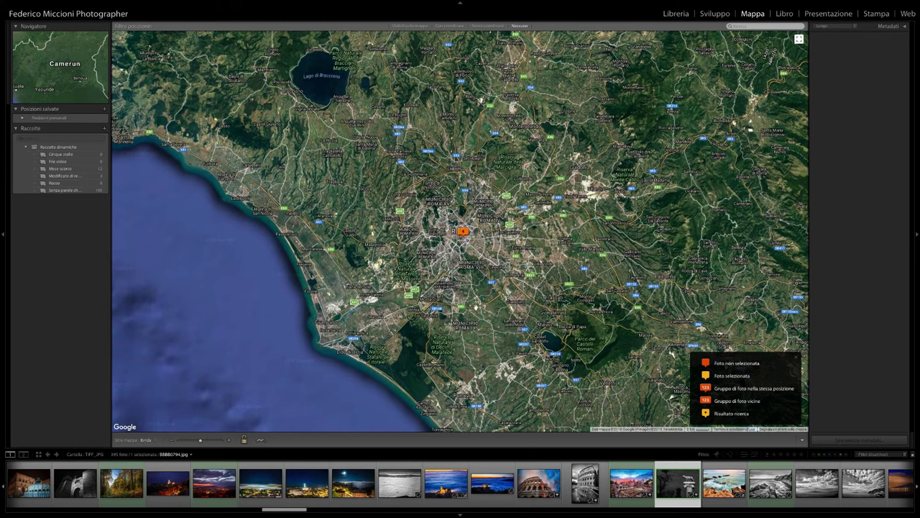
pyautogui.click(463, 231)
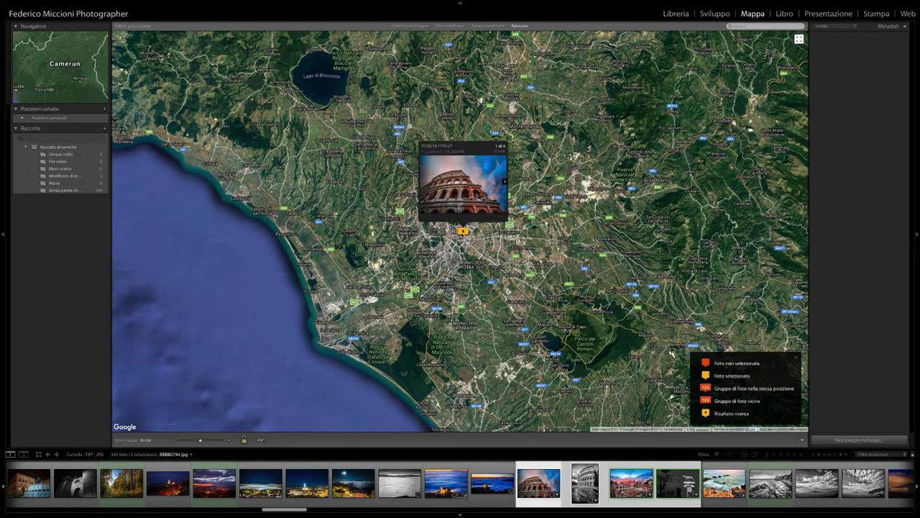
pyautogui.click(505, 182)
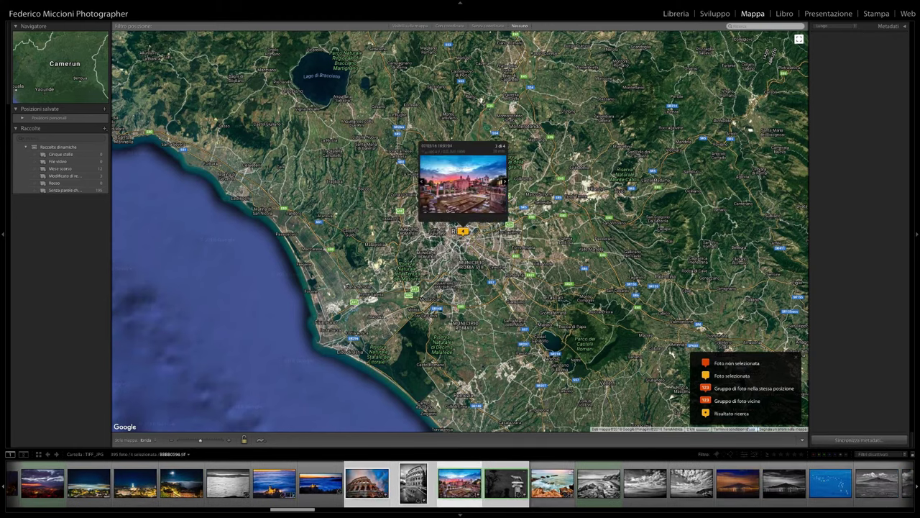
pyautogui.click(552, 486)
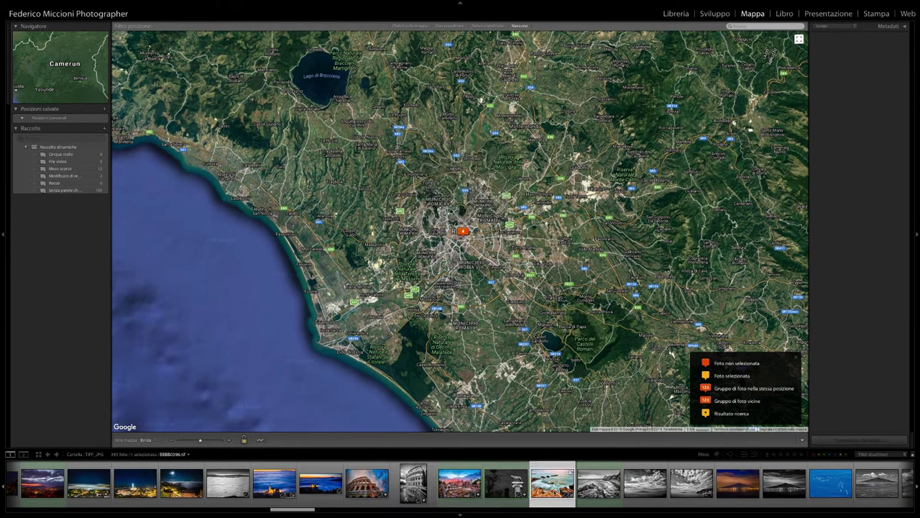
pyautogui.moveTo(358, 364); pyautogui.dragTo(348, 353)
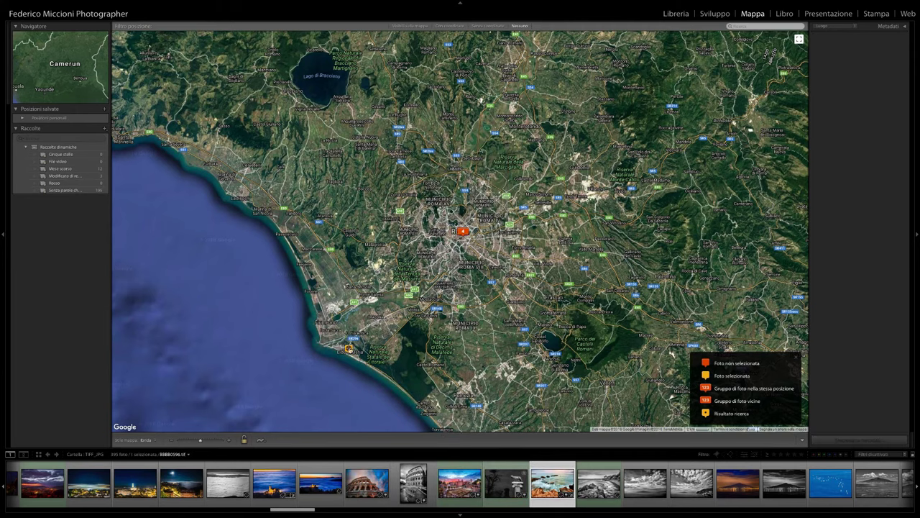
pyautogui.moveTo(347, 349)
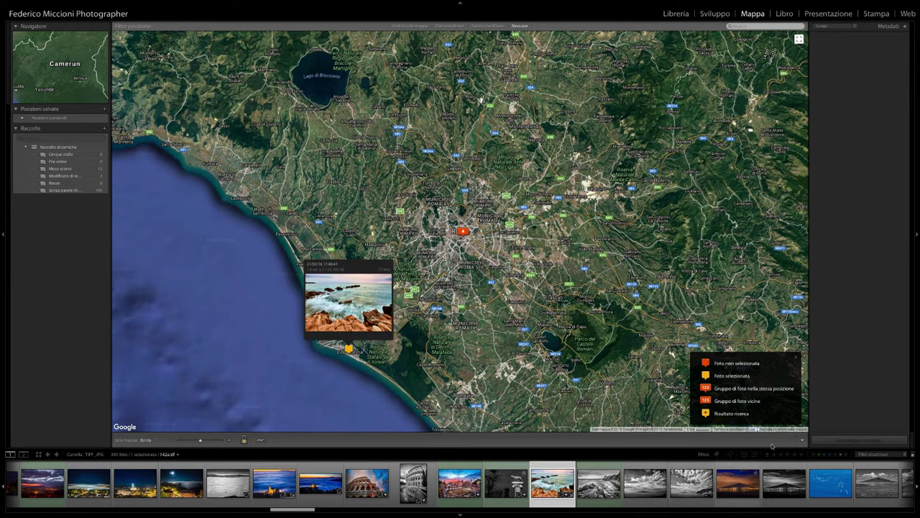
# - Search the map for 'assisi' to fly the view to Assisi
pyautogui.click(741, 26)
pyautogui.write('assisi')
pyautogui.press('Return')
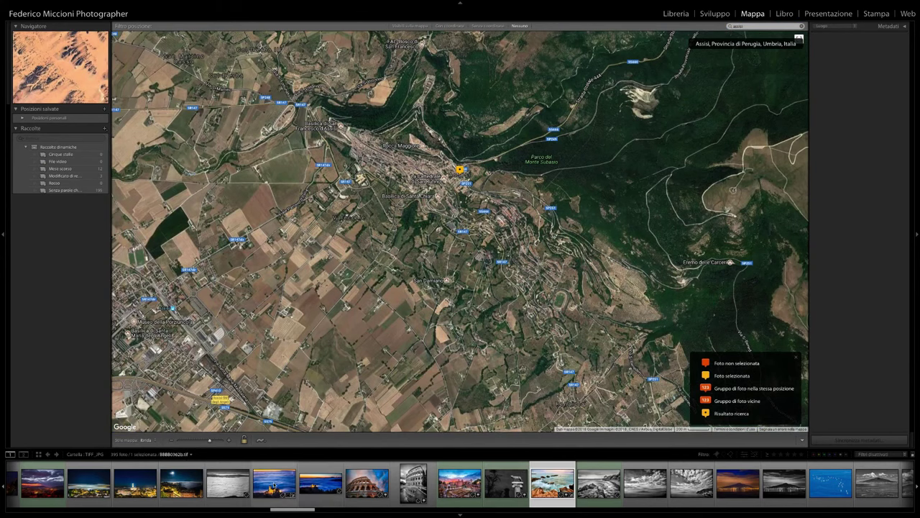
# - Drag the Assisi fog photo onto Assisi on the map, then open the Book module
pyautogui.click(273, 486)
pyautogui.moveTo(273, 488); pyautogui.dragTo(461, 170)
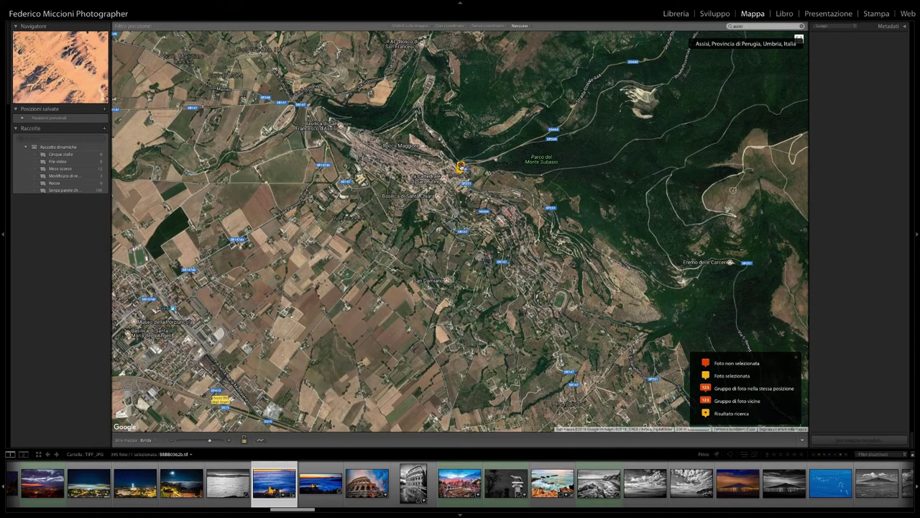
pyautogui.moveTo(460, 169)
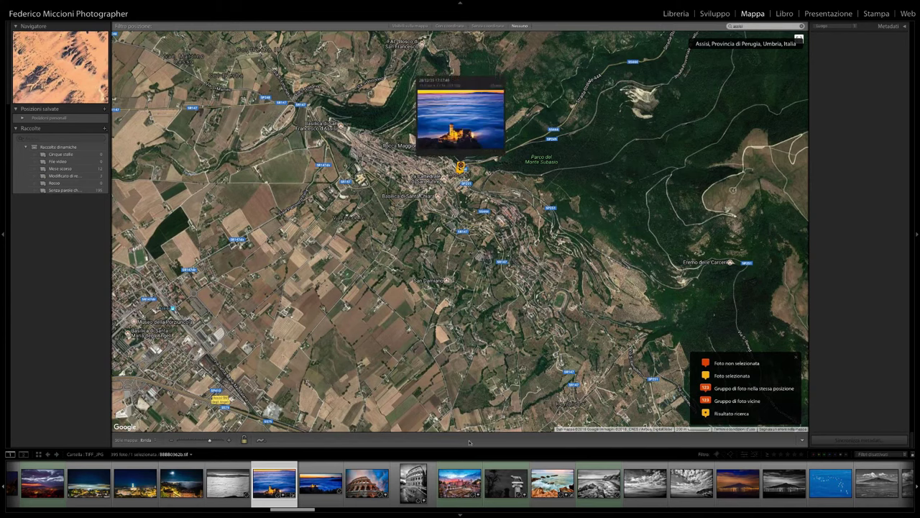
pyautogui.scroll(2, 469, 484)
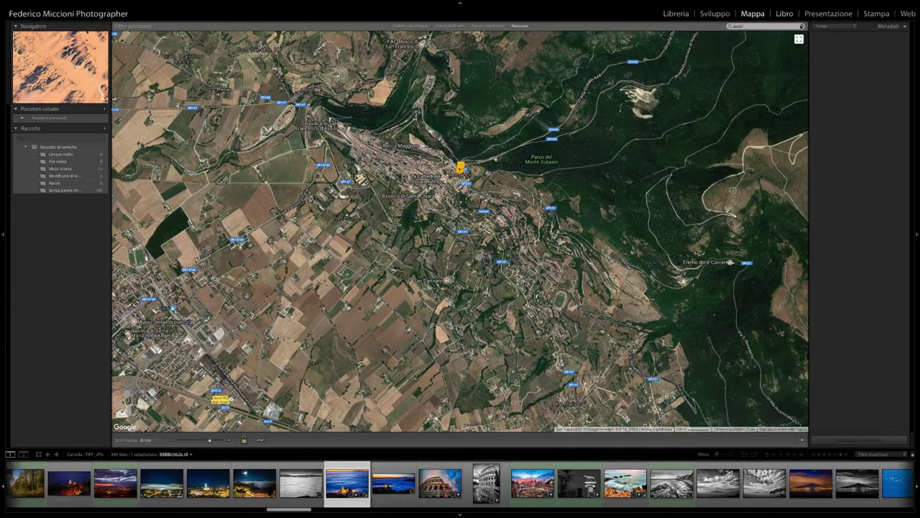
pyautogui.click(784, 13)
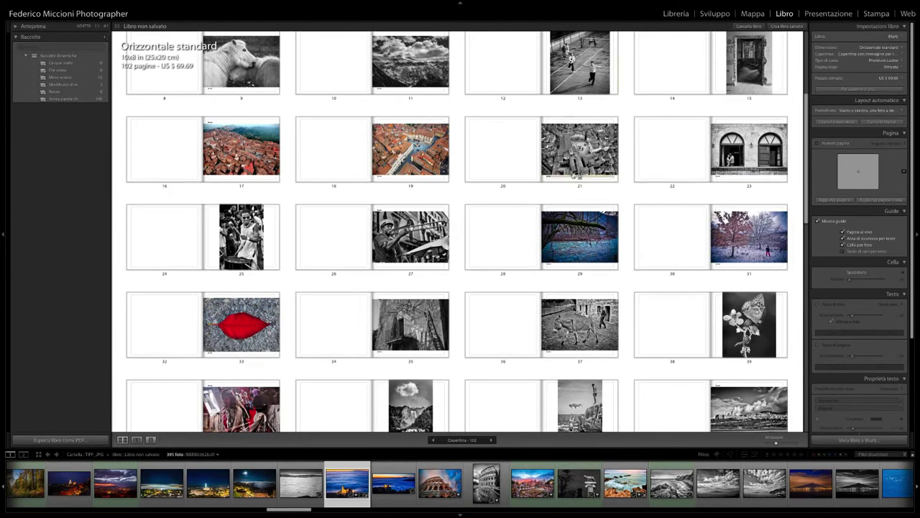
# - Scroll through the book's page spreads, then switch to the Presentazione (Slideshow) module
pyautogui.scroll(2, 589, 175)
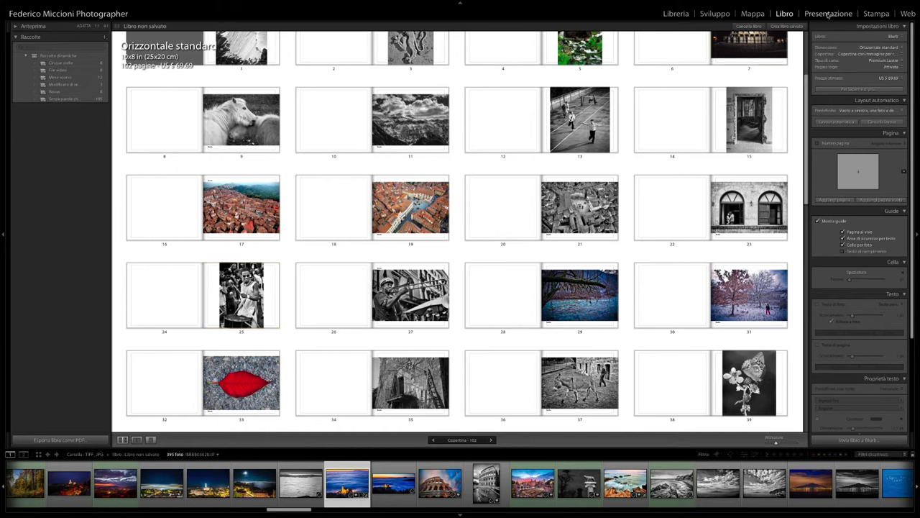
pyautogui.click(828, 14)
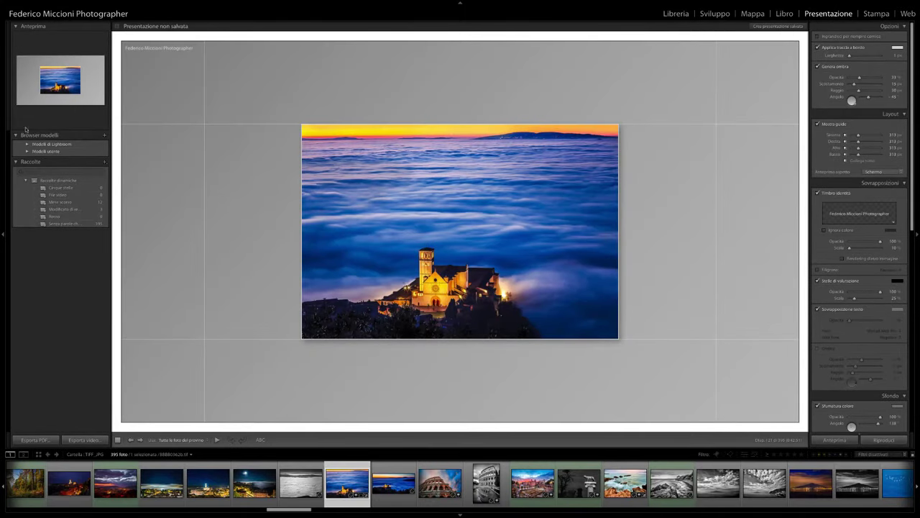
# - Try the Ritaglia per riempire slideshow template, settle on Metadati Exif, then switch to Print
pyautogui.click(26, 143)
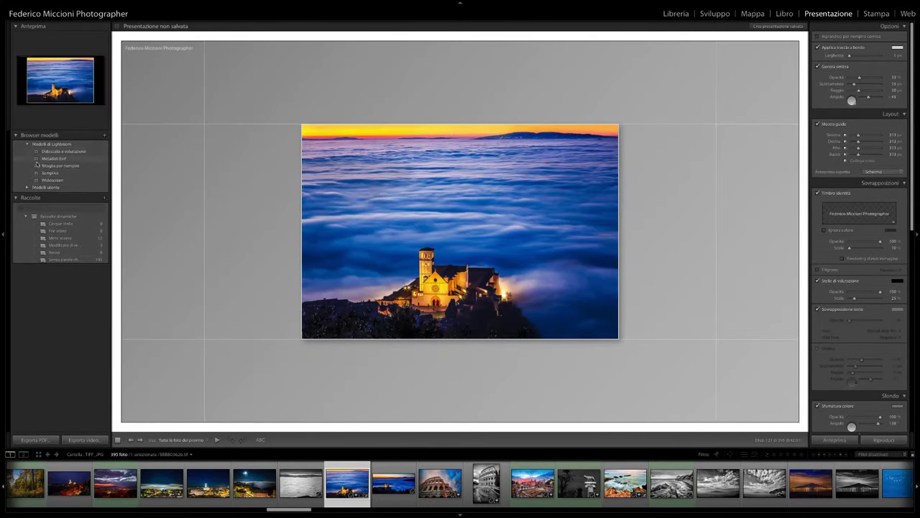
pyautogui.click(28, 187)
pyautogui.click(46, 159)
pyautogui.click(51, 166)
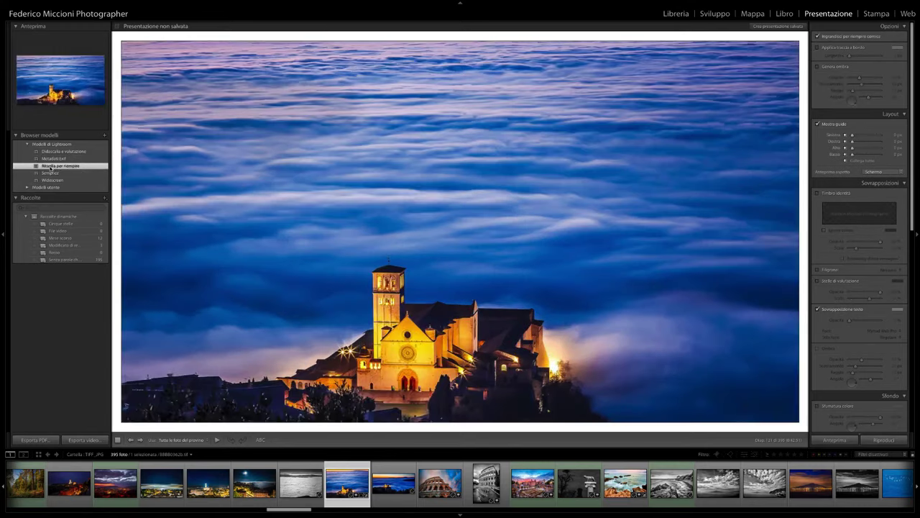
pyautogui.click(52, 157)
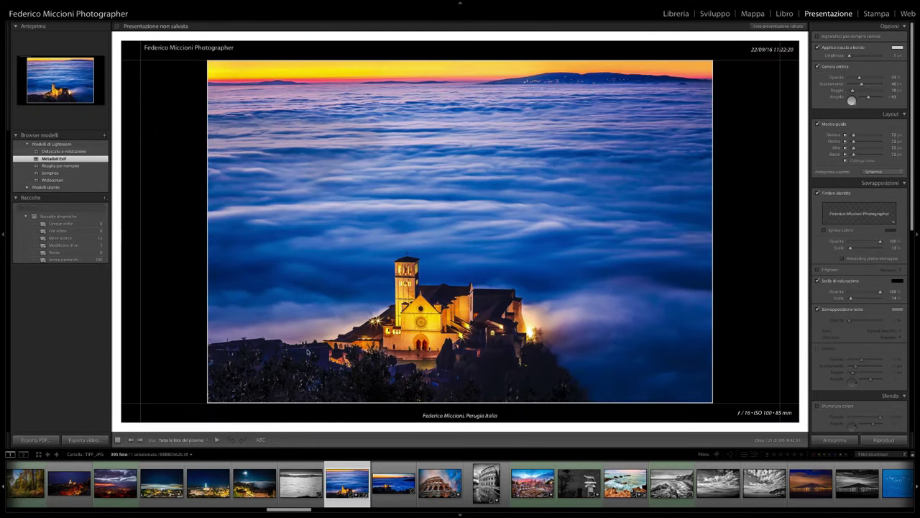
pyautogui.hotkey('ctrl', 'alt', '6')
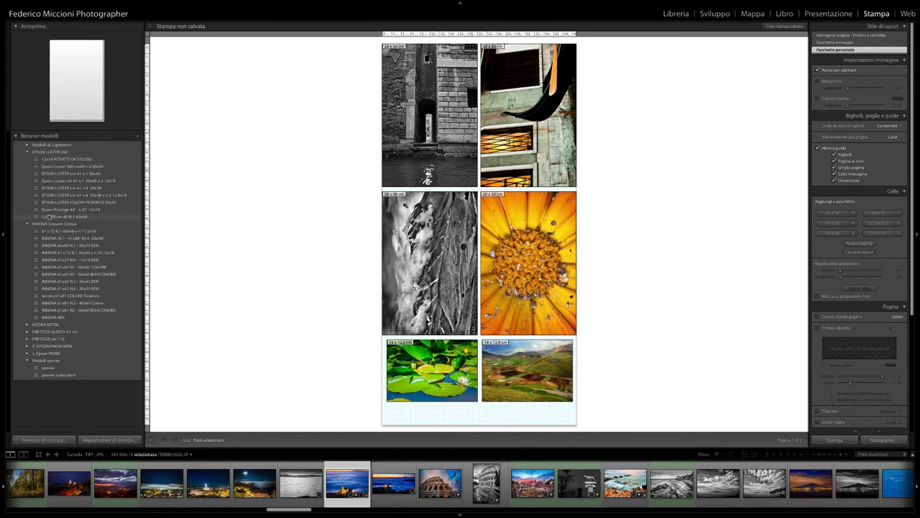
# - Place the Assisi fog photo in a single-photo print template, then try INNOVA 61x48
pyautogui.click(69, 245)
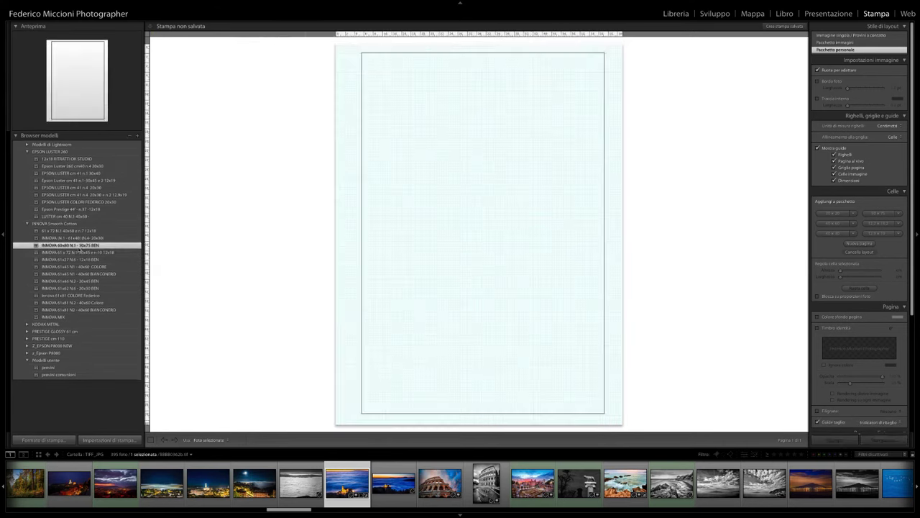
pyautogui.moveTo(342, 486); pyautogui.dragTo(425, 285)
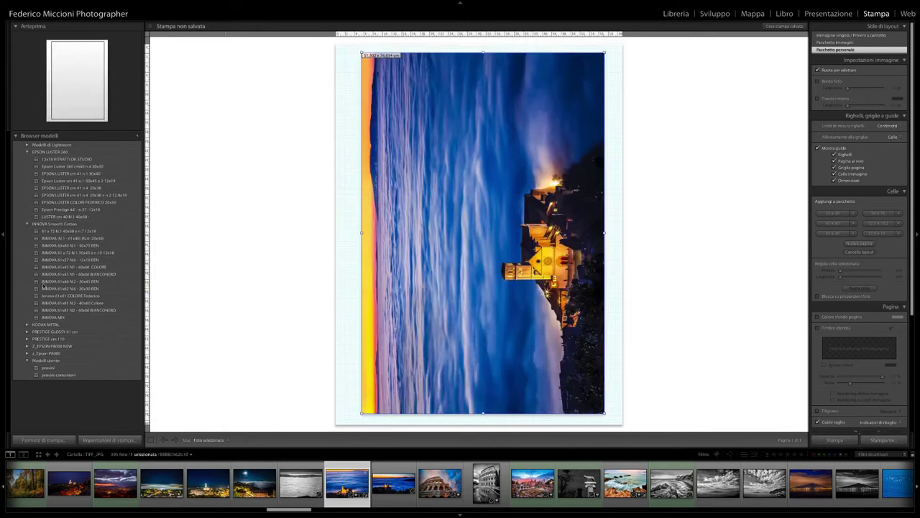
pyautogui.click(71, 281)
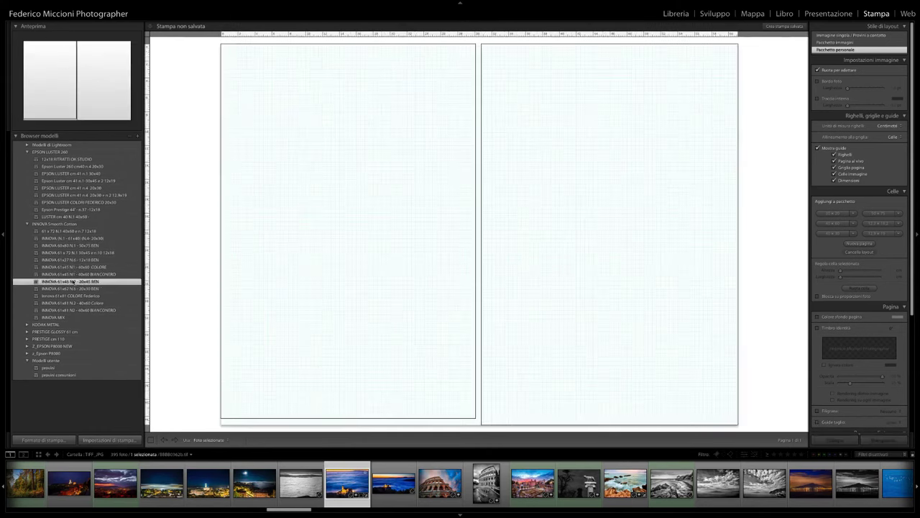
# - Use the INNOVA 61x81 N.2 - 40x60 Colore layout, fill both cells, and hide rulers
pyautogui.click(73, 303)
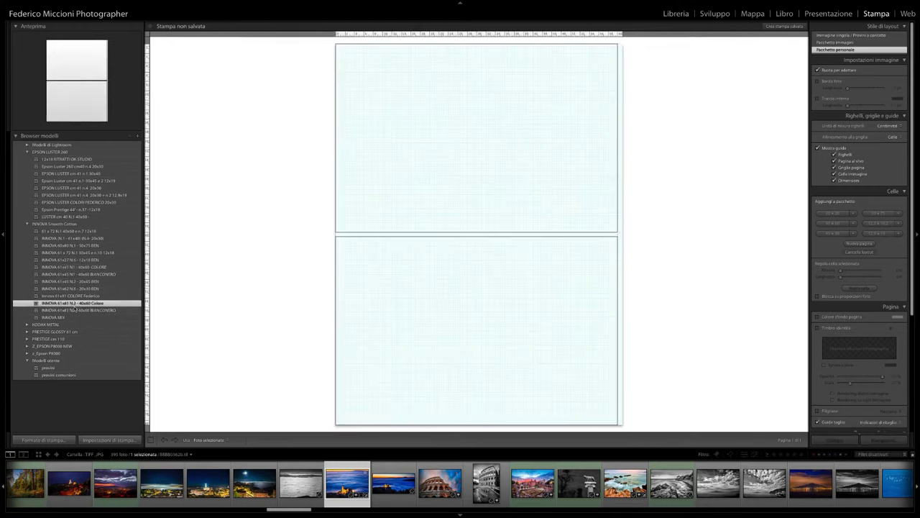
pyautogui.moveTo(296, 487); pyautogui.dragTo(424, 181)
pyautogui.moveTo(255, 483); pyautogui.dragTo(418, 352)
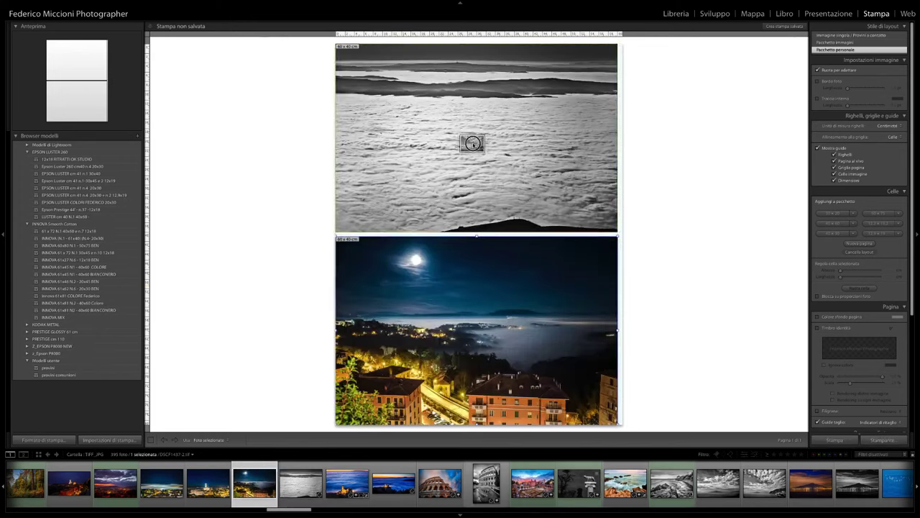
pyautogui.moveTo(587, 360); pyautogui.dragTo(471, 144)
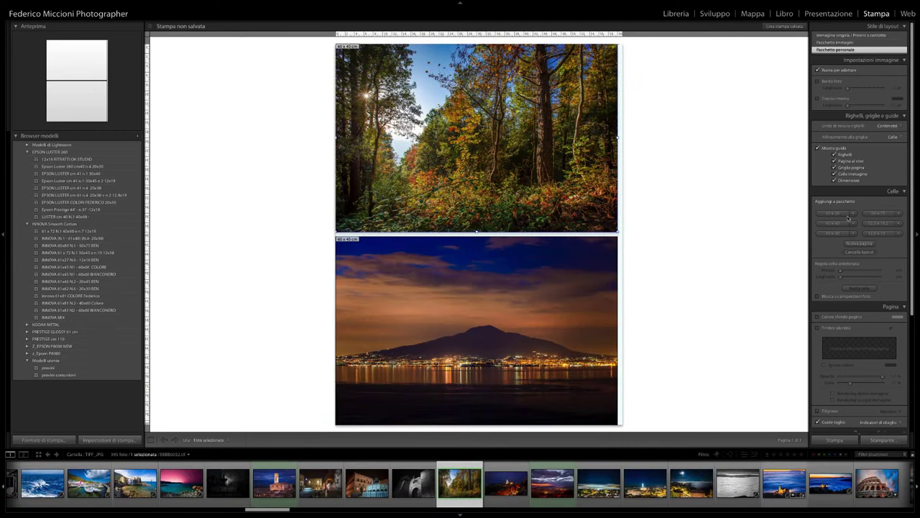
pyautogui.click(834, 157)
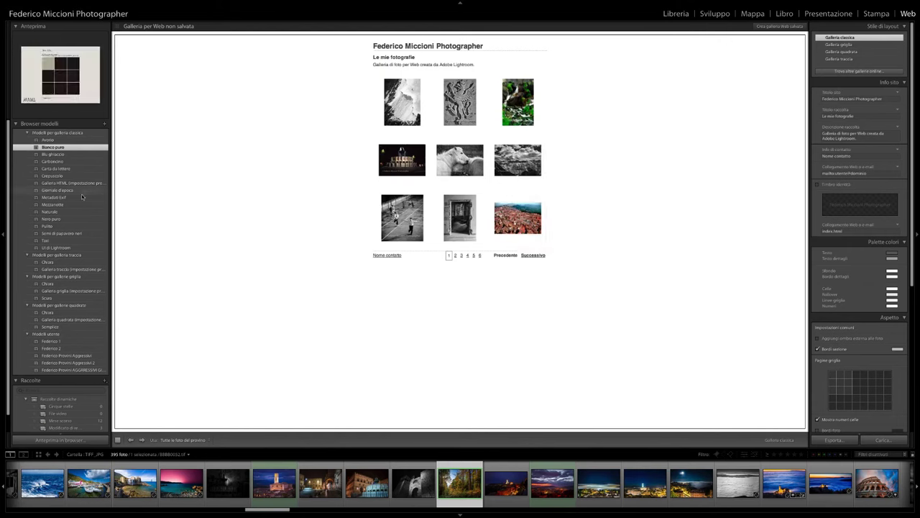
# - Apply the Carta da lettere gallery style with a 6x5 grid and change the section border colour
pyautogui.click(54, 161)
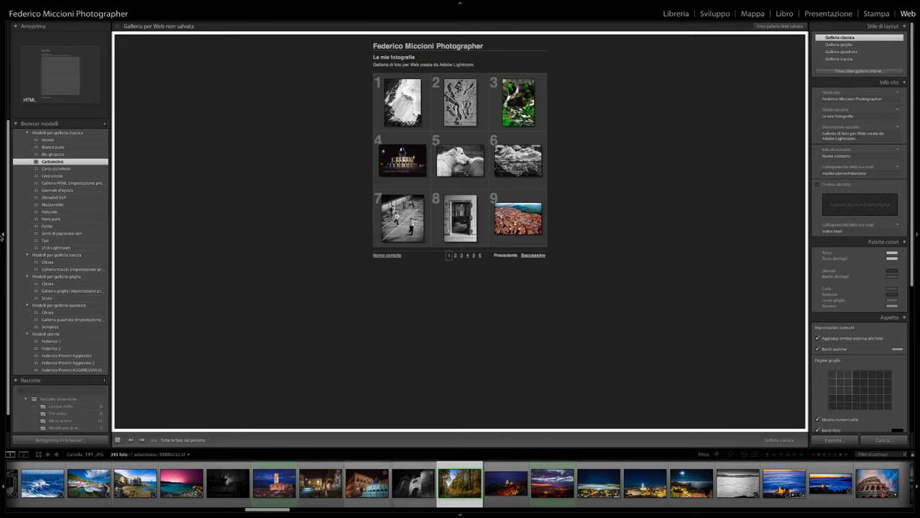
pyautogui.click(59, 168)
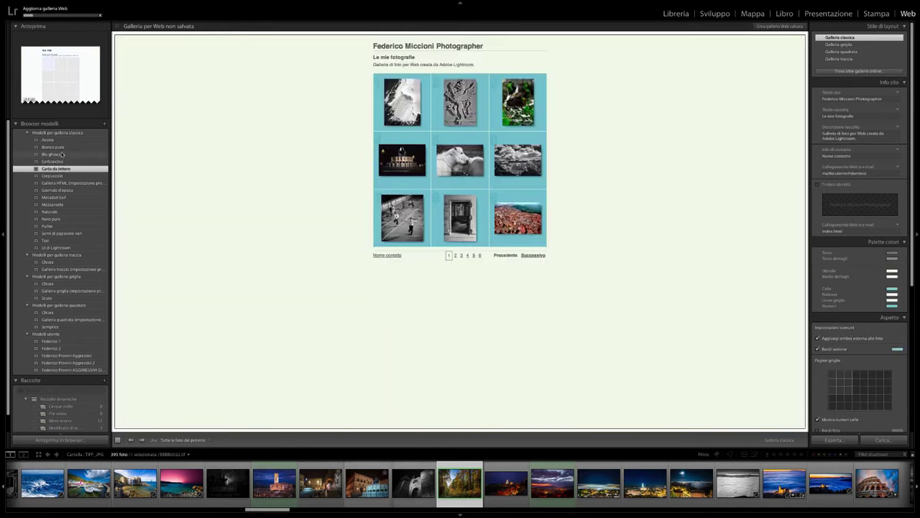
pyautogui.click(866, 392)
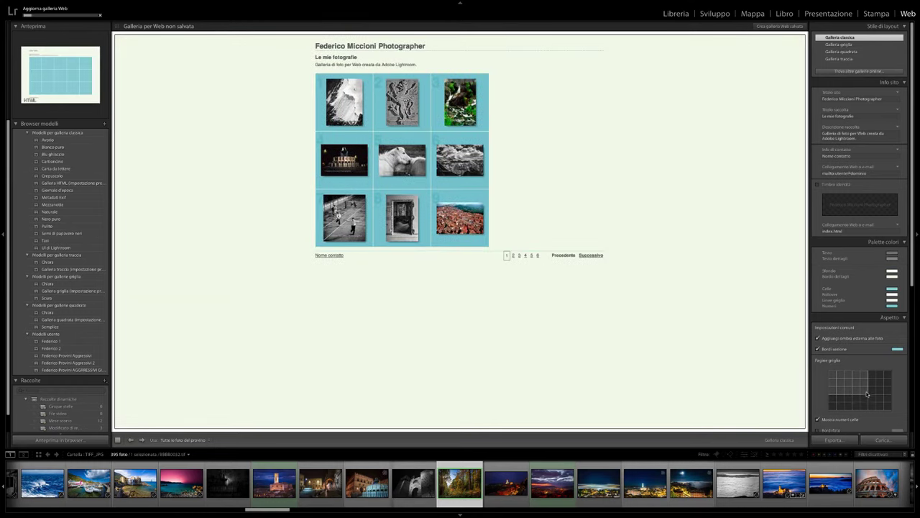
pyautogui.click(864, 406)
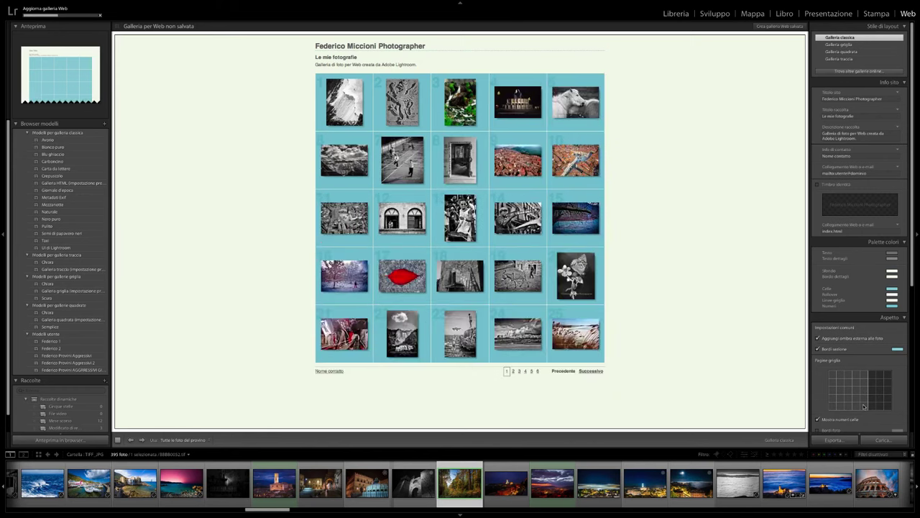
pyautogui.click(872, 409)
pyautogui.click(897, 349)
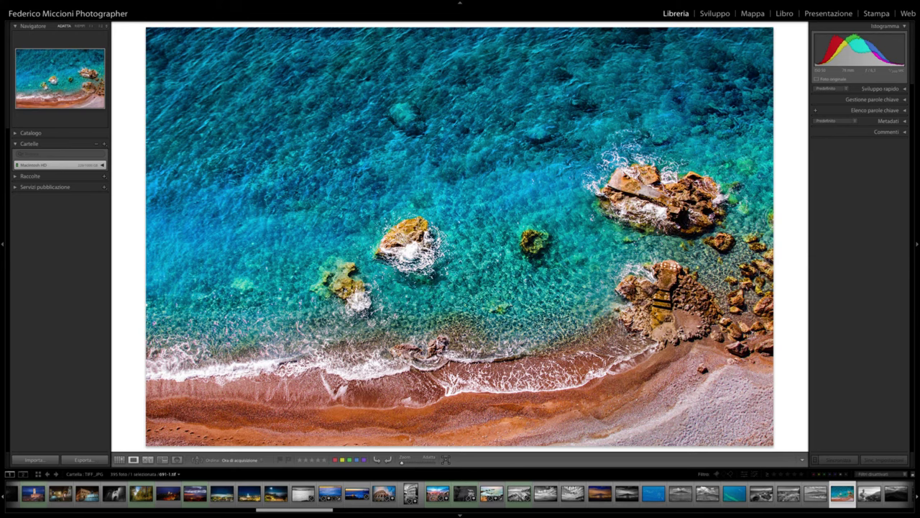